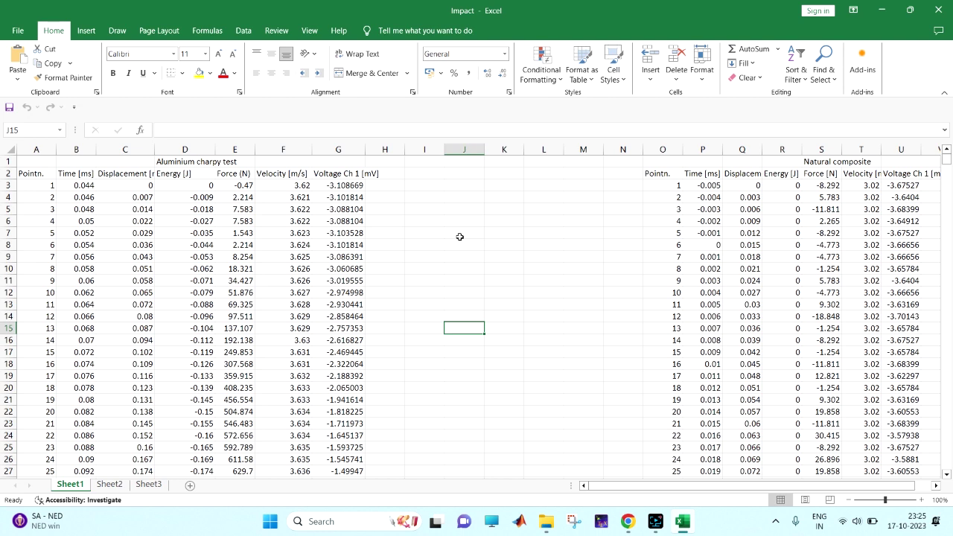
Inspect the Aluminium charpy columns Time, Displacement, Energy, Voltage and Force
left_click(206, 161)
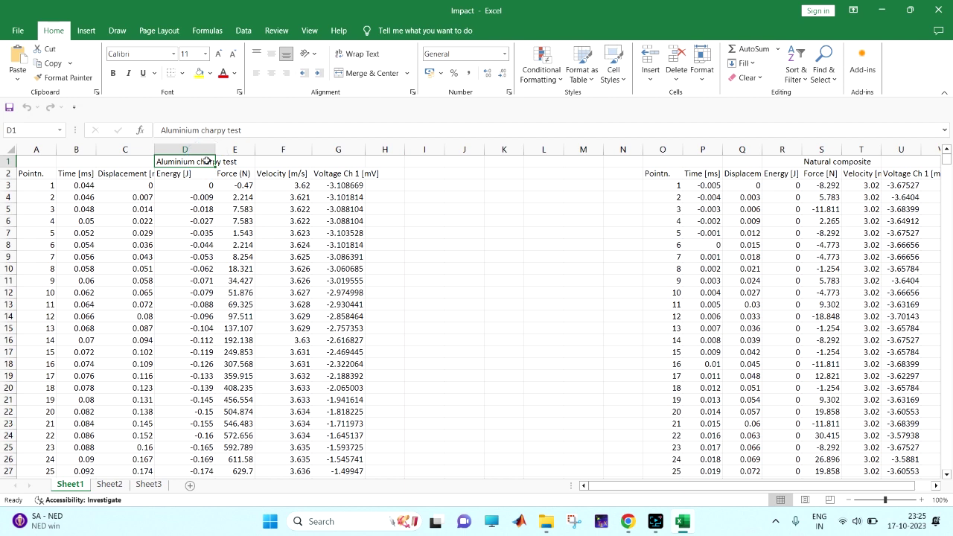
left_click(414, 220)
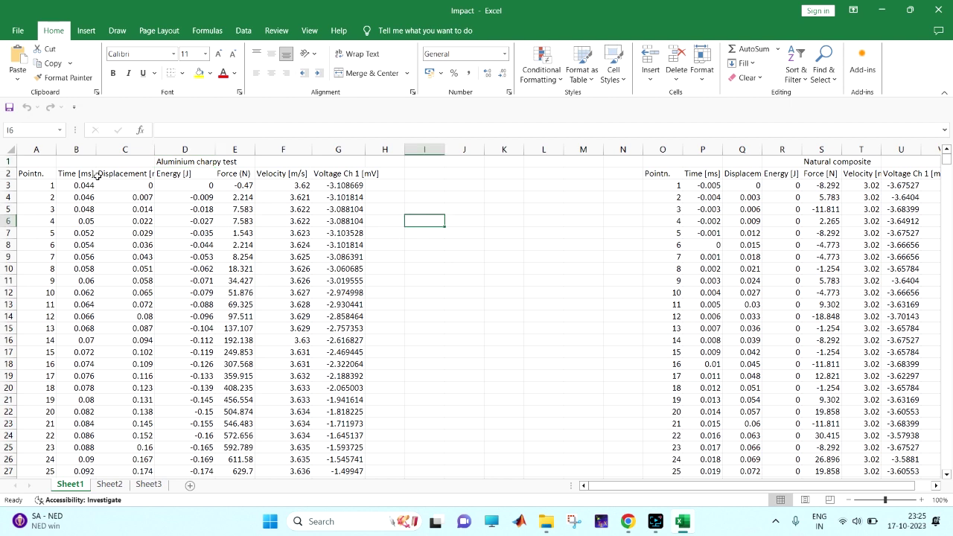
left_click(74, 149)
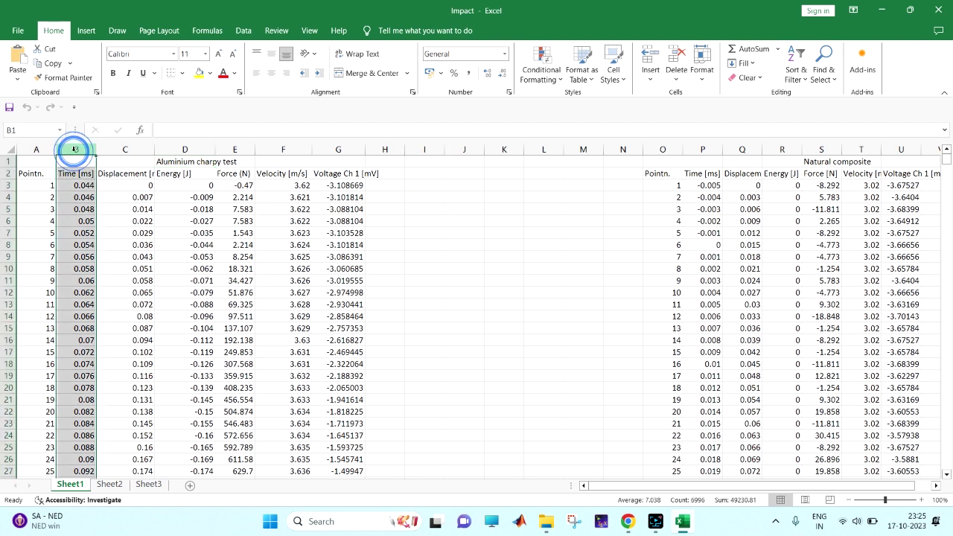
left_click(137, 150)
left_click(195, 149)
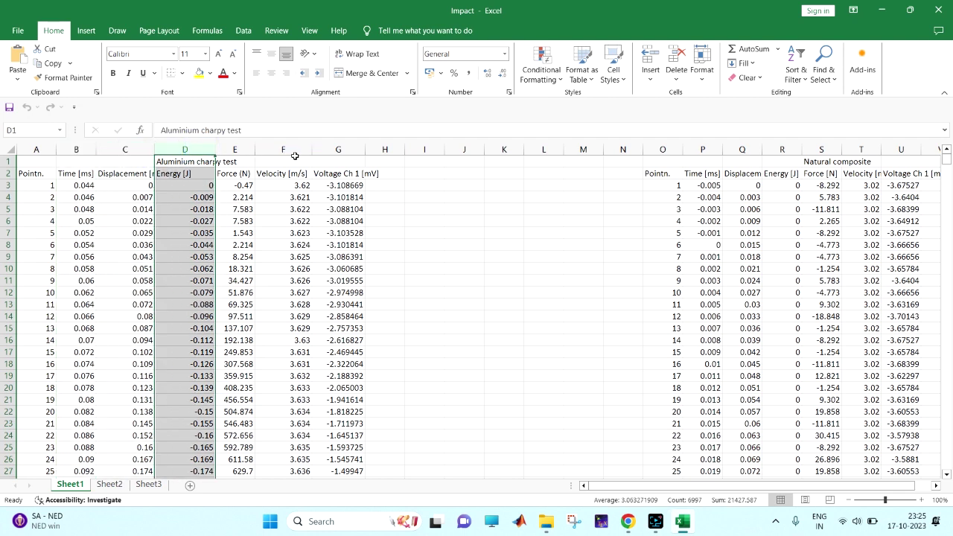
left_click(335, 149)
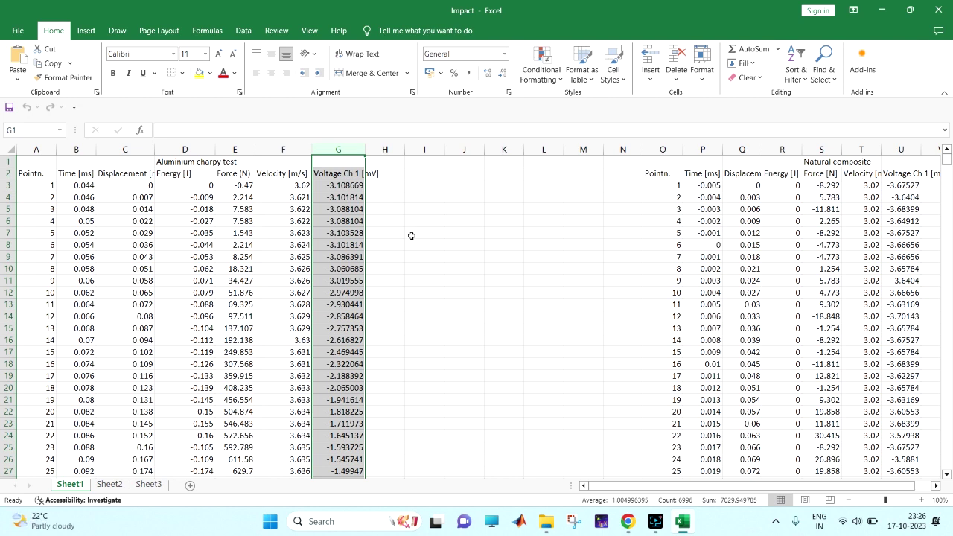
left_click(76, 150)
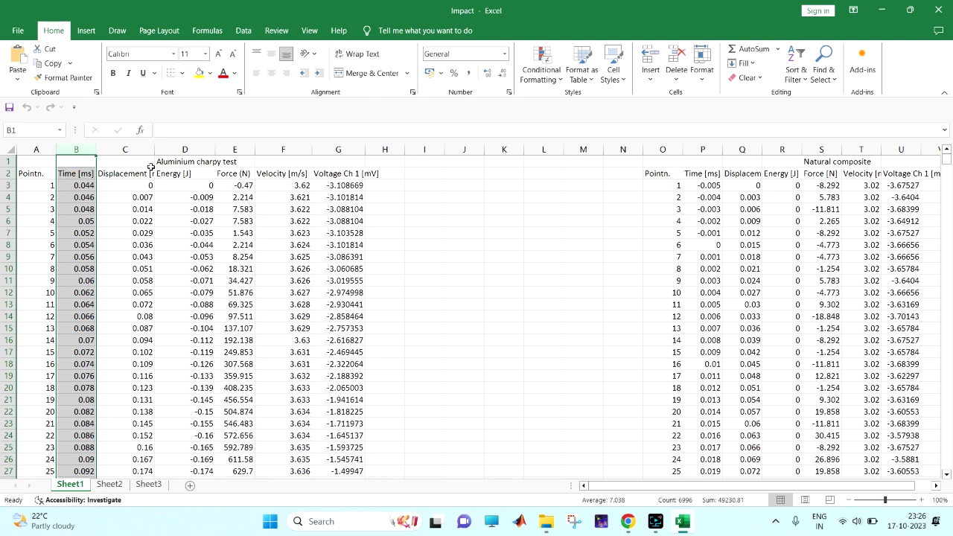
left_click(224, 150, "ctrl")
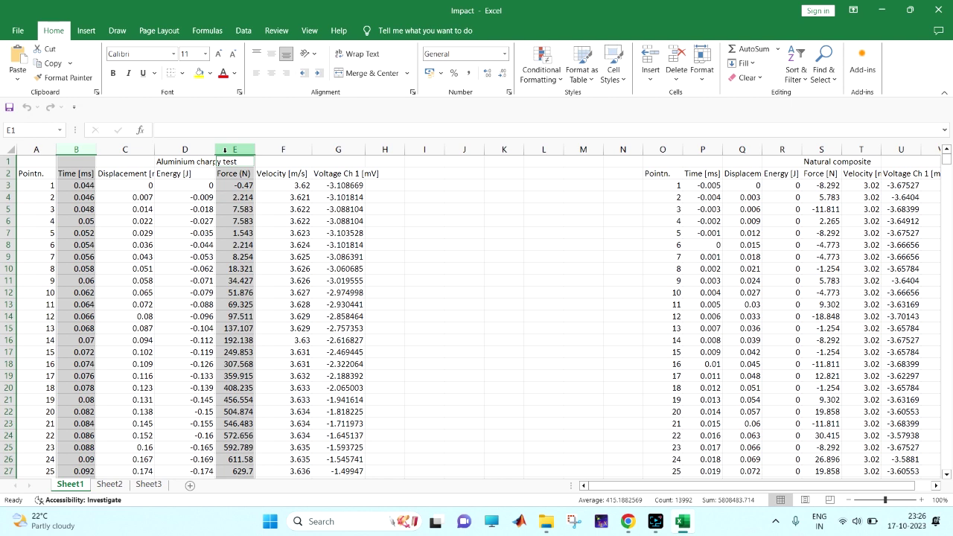
left_click(427, 195)
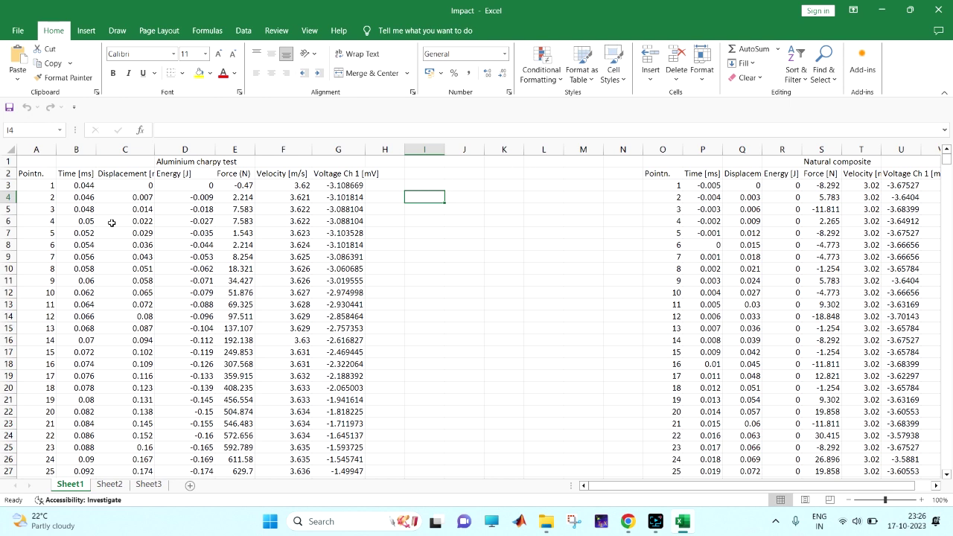
Insert a new column before Displacement headed 'Absolute time (ms)'
left_click(77, 187)
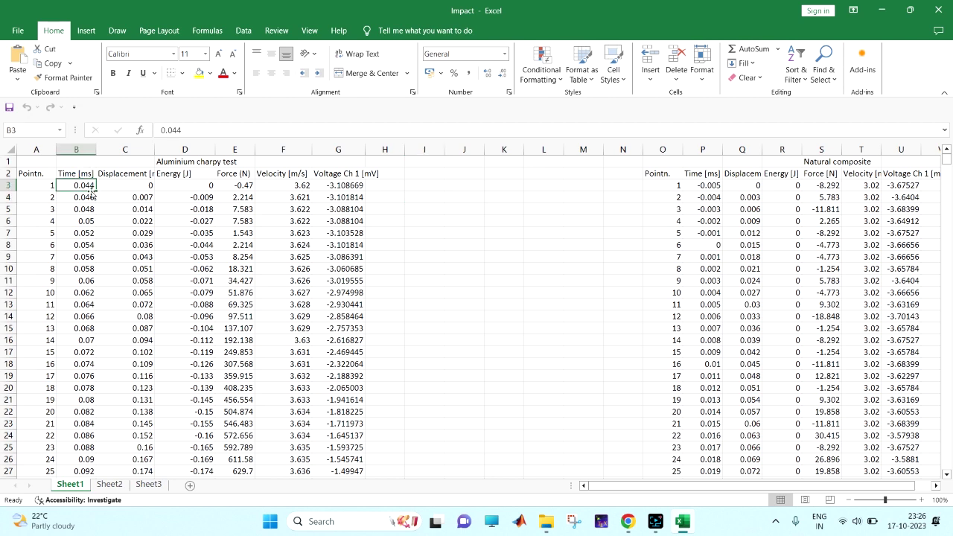
left_click(114, 151)
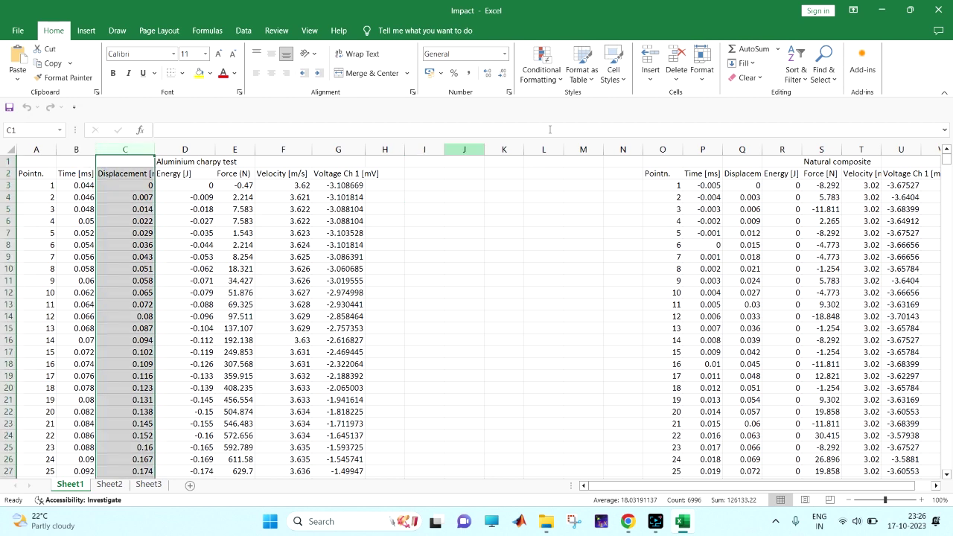
left_click(650, 58)
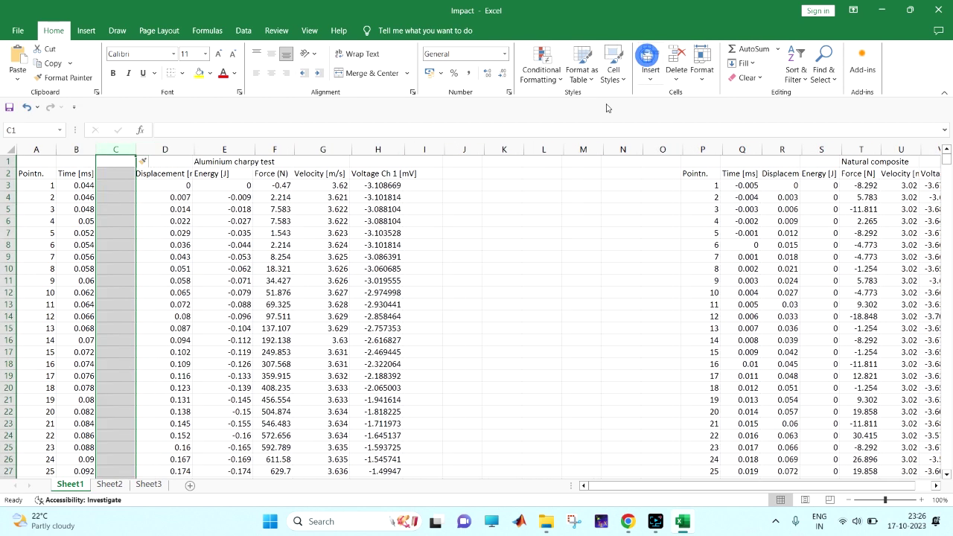
left_click(117, 173)
type("A")
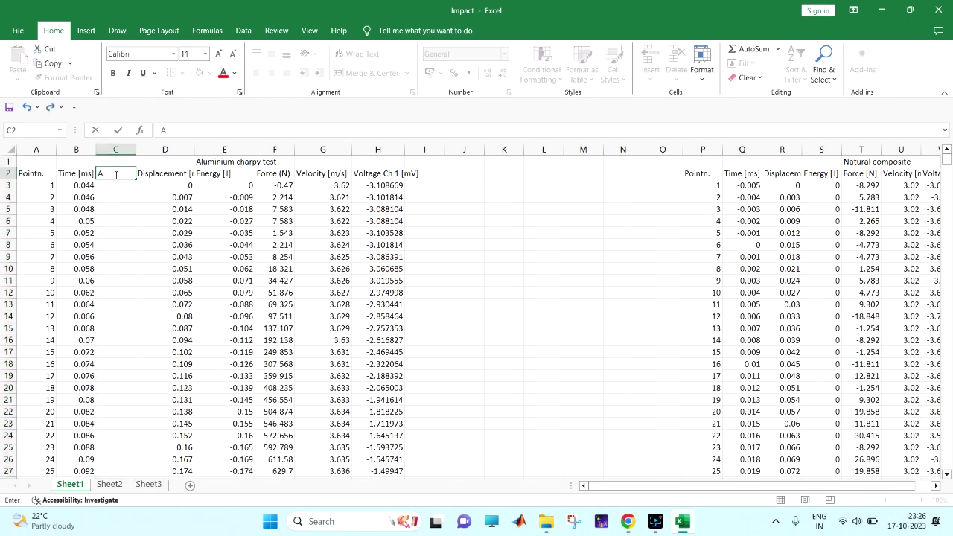
type("bsolute")
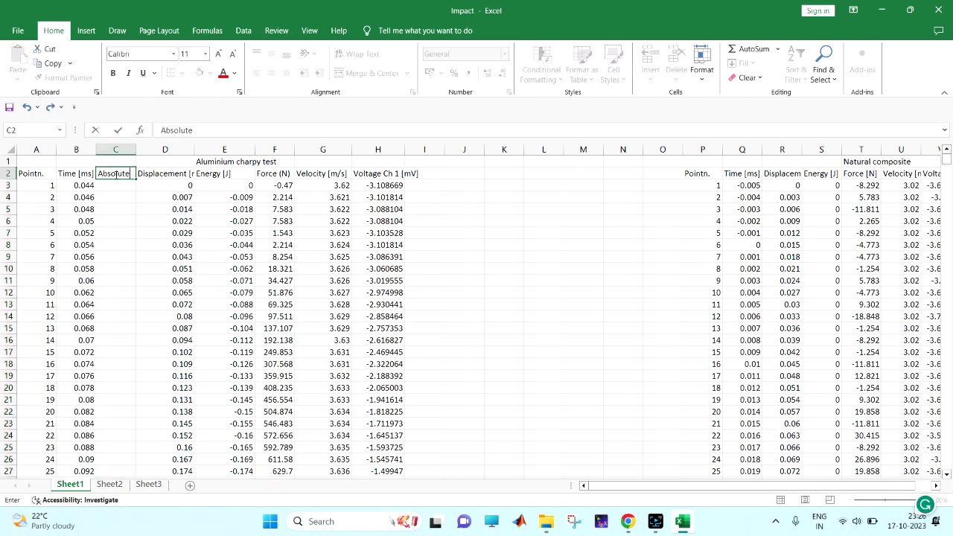
type(" time (ms)")
key("Return")
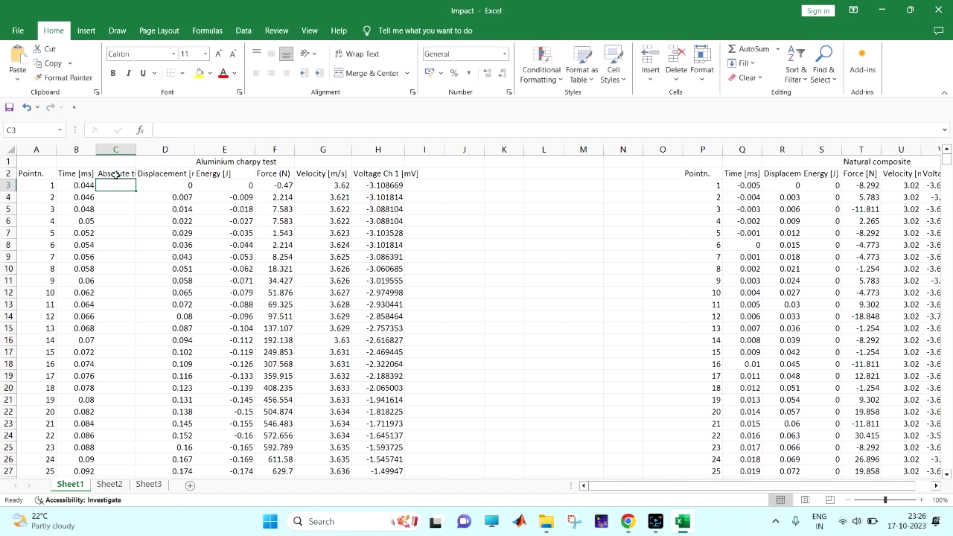
Enter =B3-0.044 in C3 and fill it down the whole column
left_click(103, 185)
type("=")
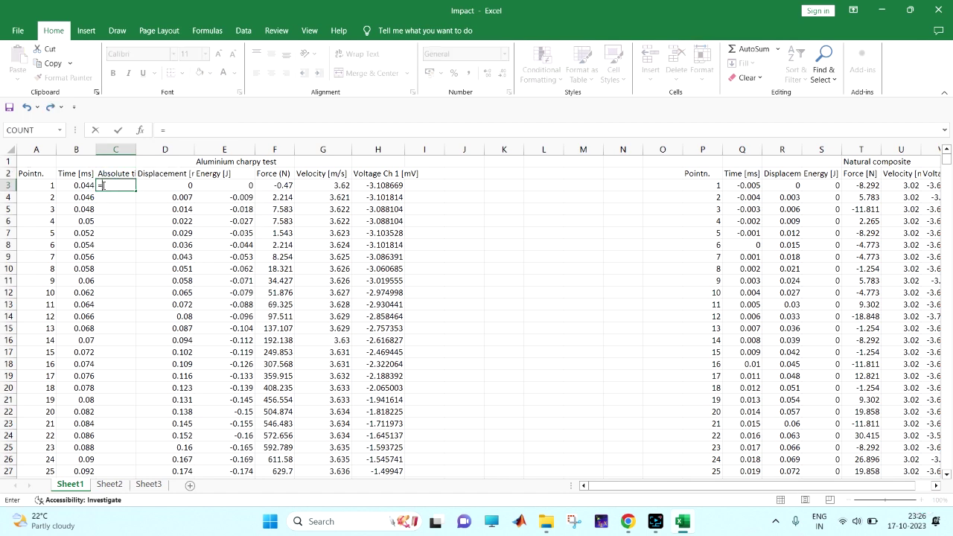
left_click(87, 186)
type("-0.044")
key("Return")
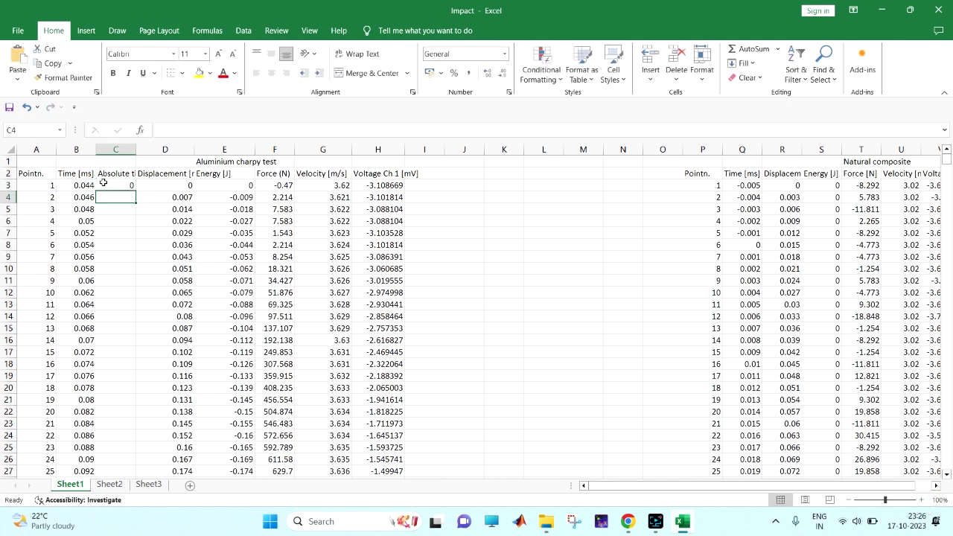
left_click(114, 185)
double_click(135, 192)
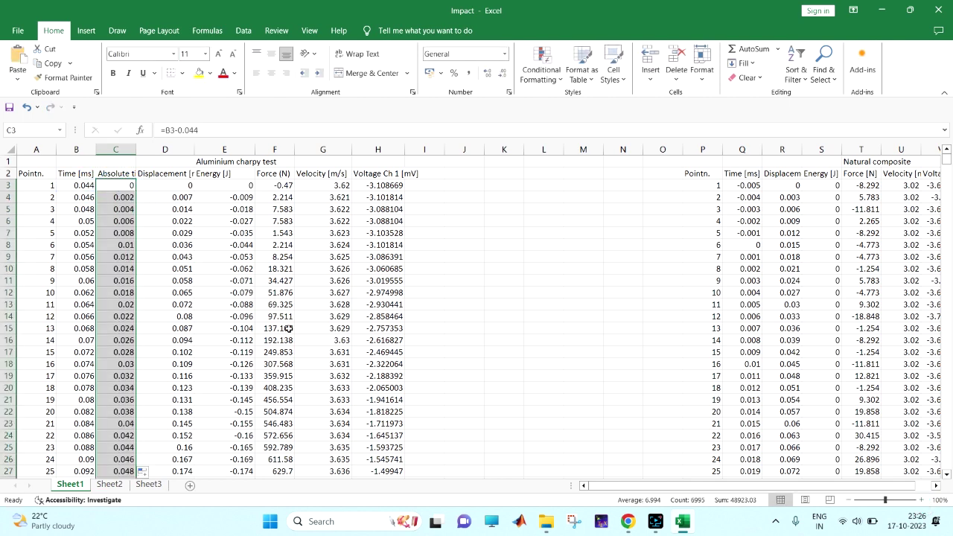
left_click(461, 184)
Insert an empty plain scatter chart
left_click(86, 30)
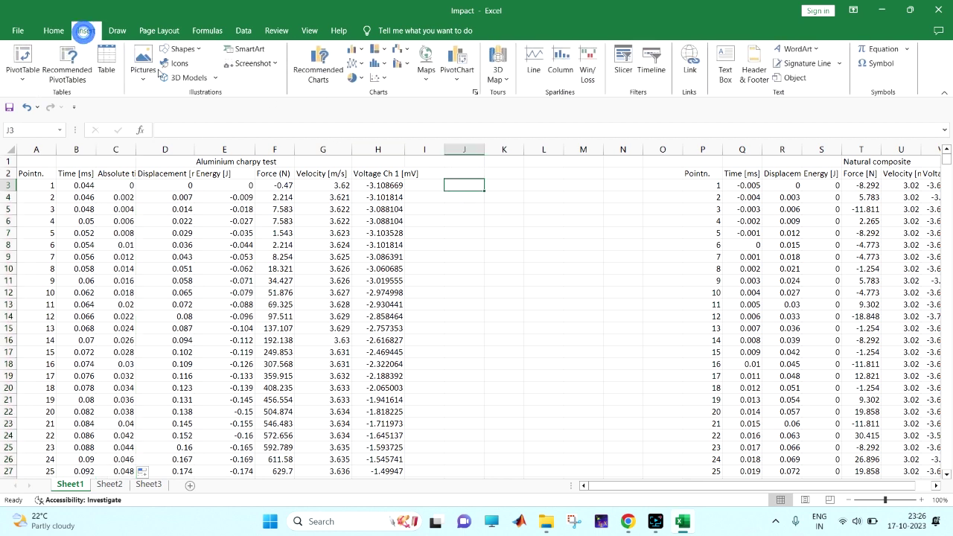
left_click(377, 77)
left_click(421, 116)
Add series F VS T with X values C3:C6997 and Y values F3:F6997
right_click(485, 273)
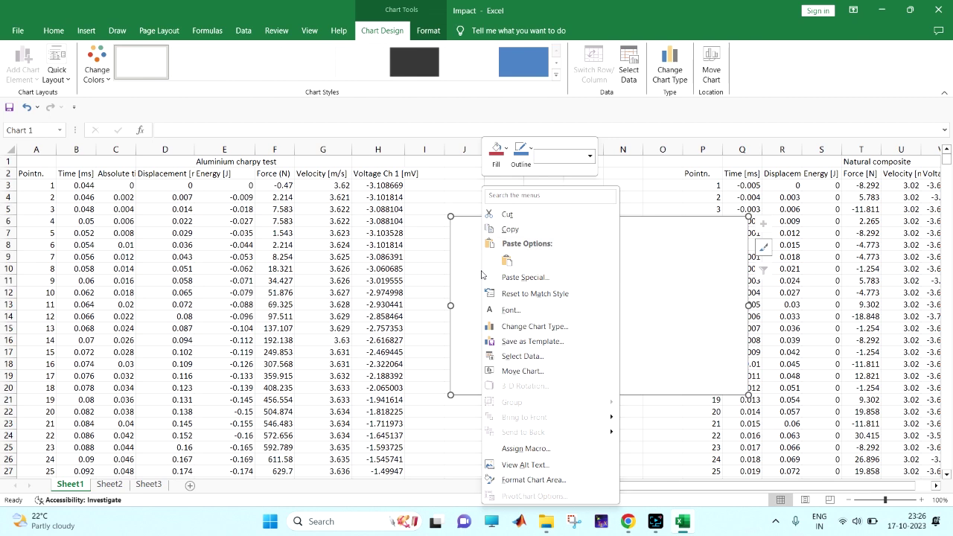
left_click(518, 356)
left_click(619, 178)
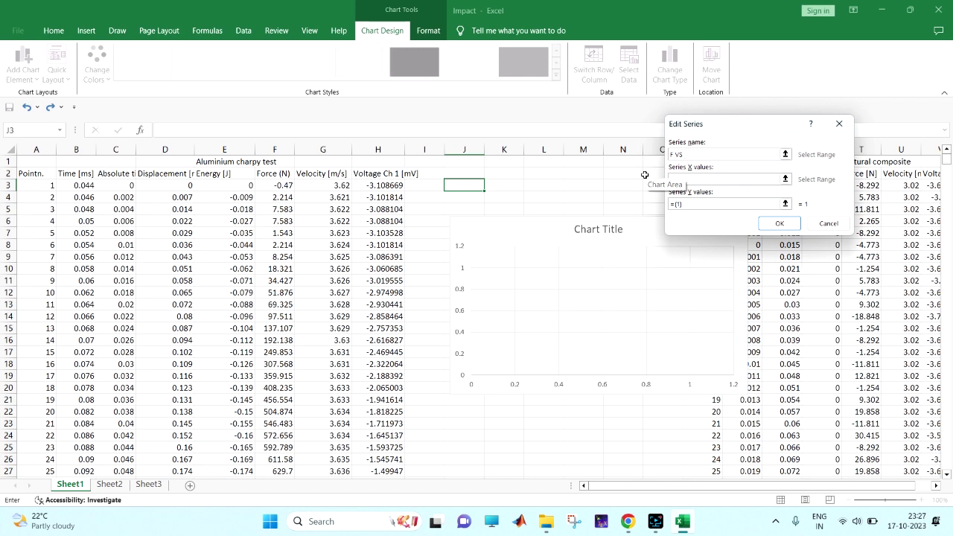
left_click(681, 180)
left_click(123, 186)
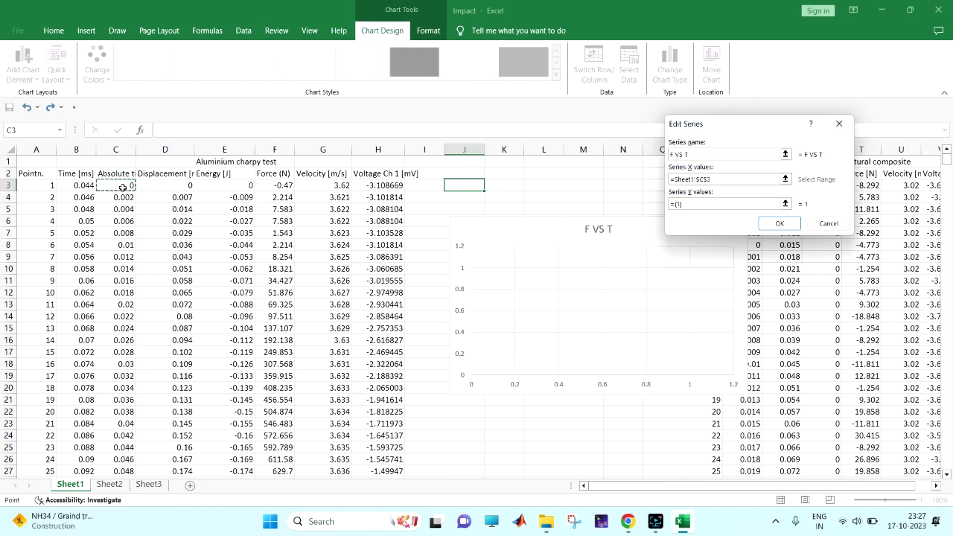
key("ctrl+shift+Down")
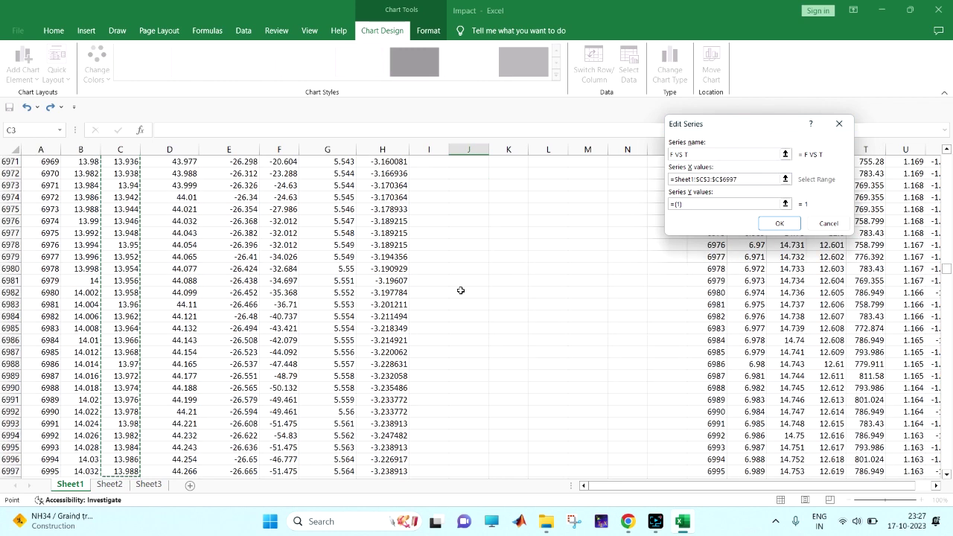
left_click_drag(715, 201, 650, 204)
key("BackSpace")
left_click_drag(947, 272, 946, 158)
left_click(274, 187)
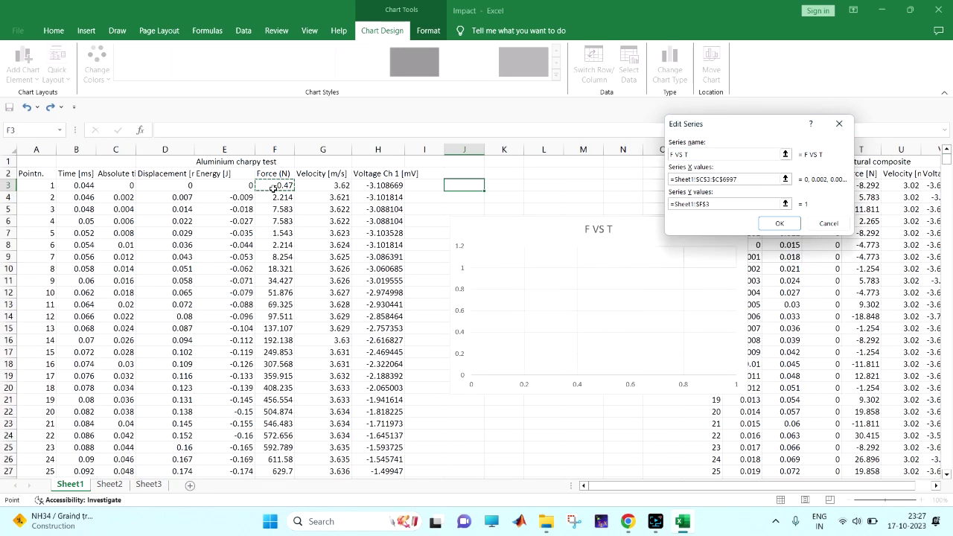
key("ctrl+shift+Down")
key("Return")
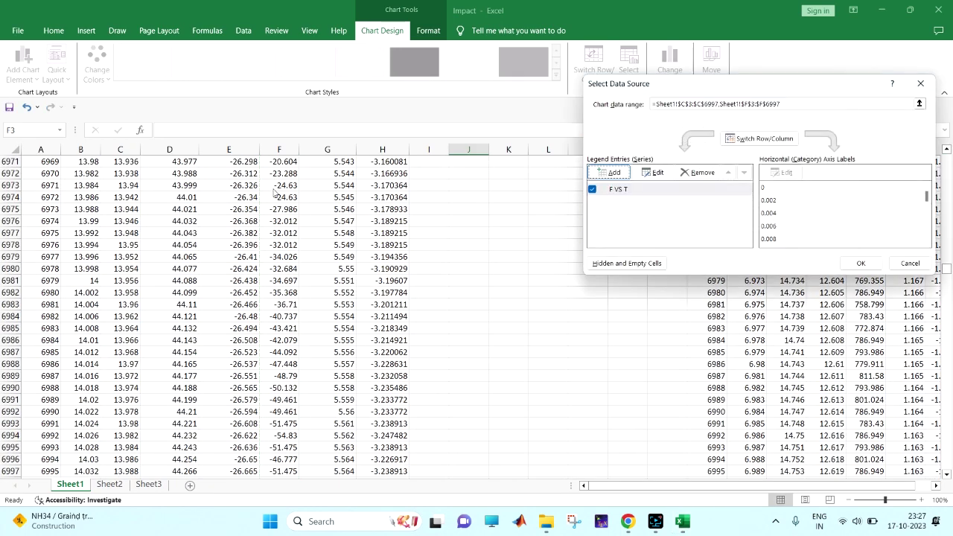
Apply the chart data, then enlarge the F VS T chart and center it over the sheet
left_click(861, 262)
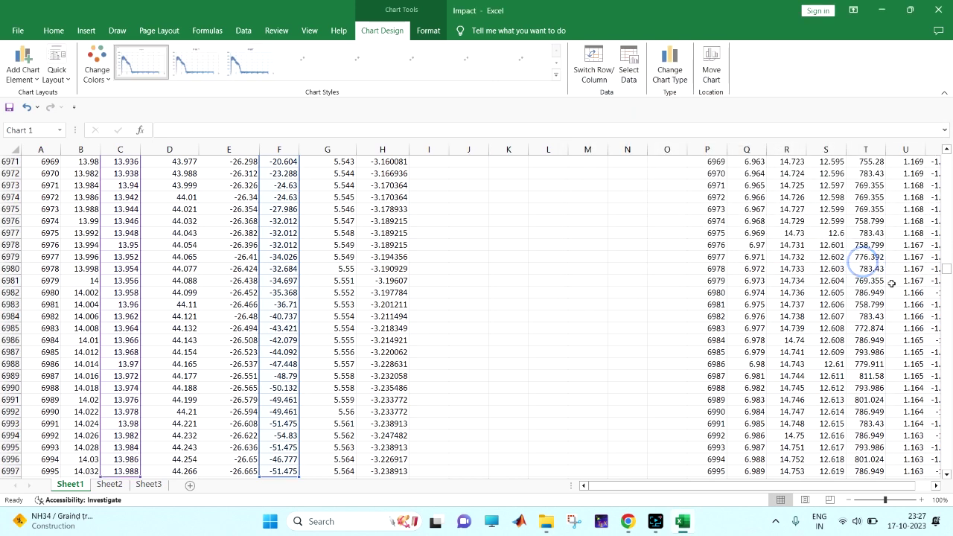
left_click_drag(947, 277, 945, 158)
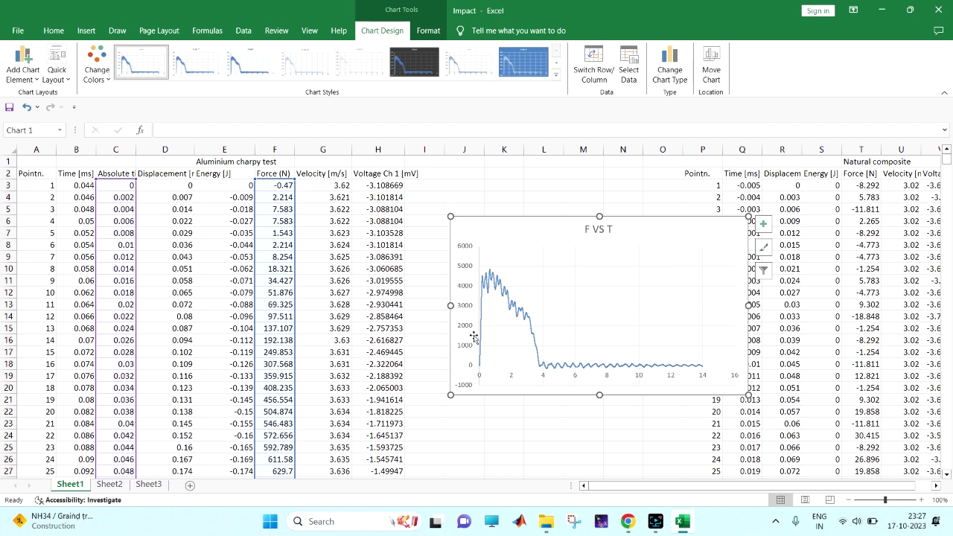
left_click_drag(556, 231, 524, 211)
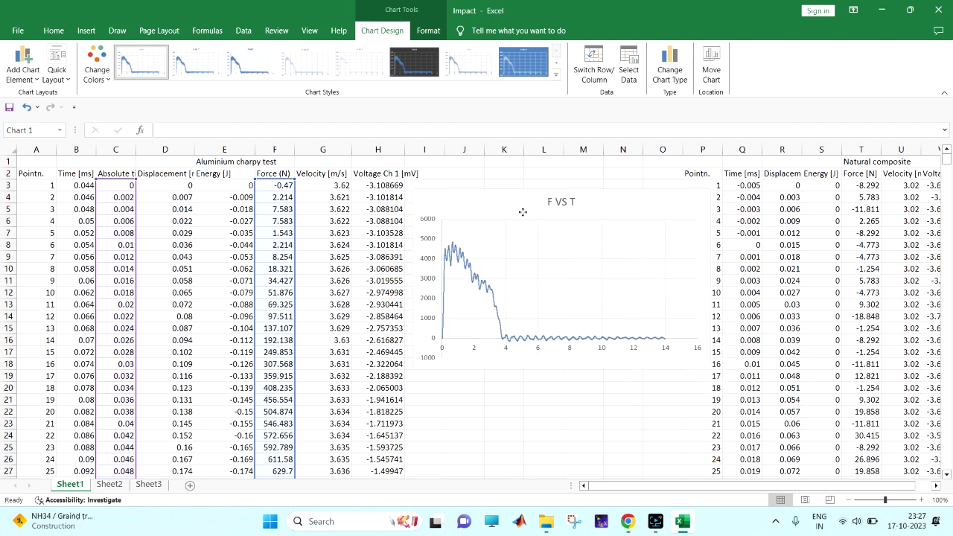
left_click_drag(711, 368, 872, 454)
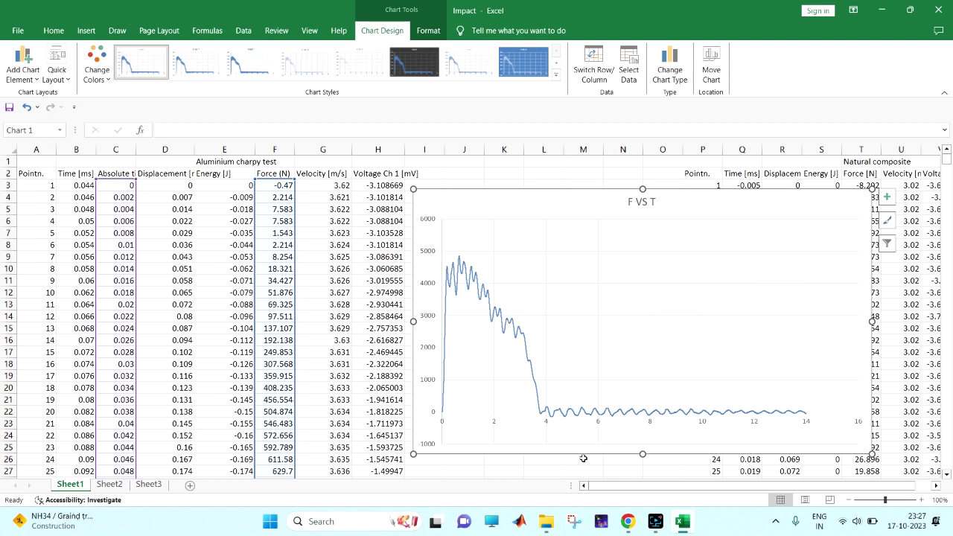
left_click_drag(548, 208, 386, 221)
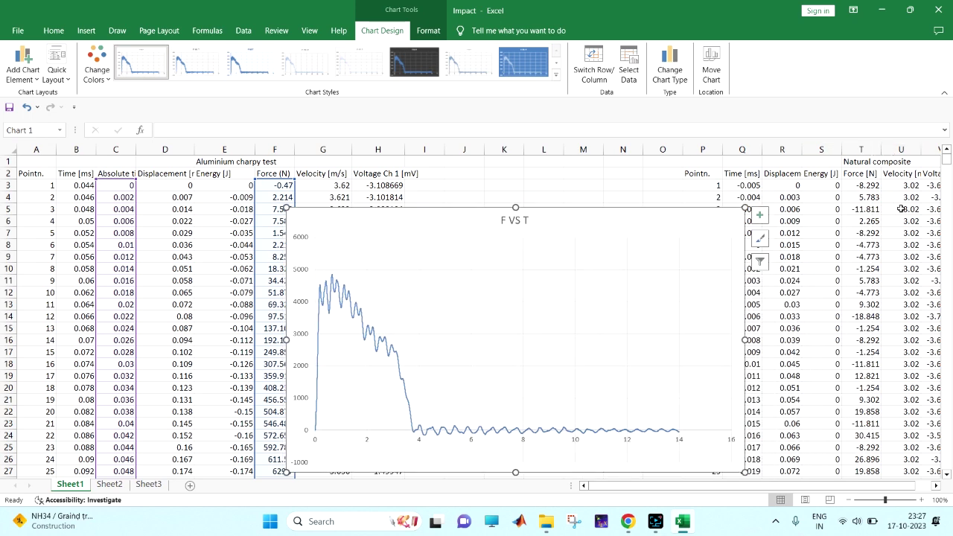
left_click_drag(453, 230, 436, 198)
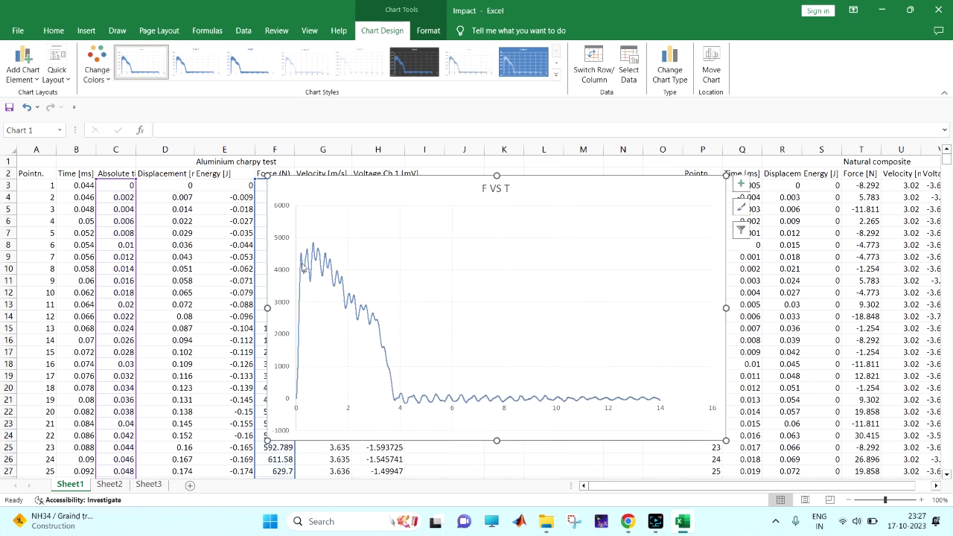
Inspect the F VS T curve's peak, the point near 3.8 ms and its last point
left_click(312, 244)
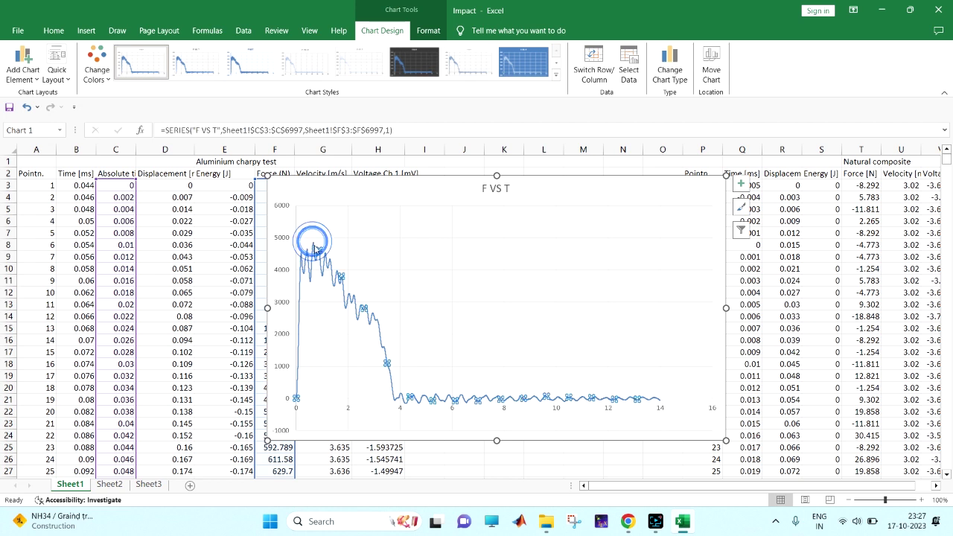
left_click(312, 243)
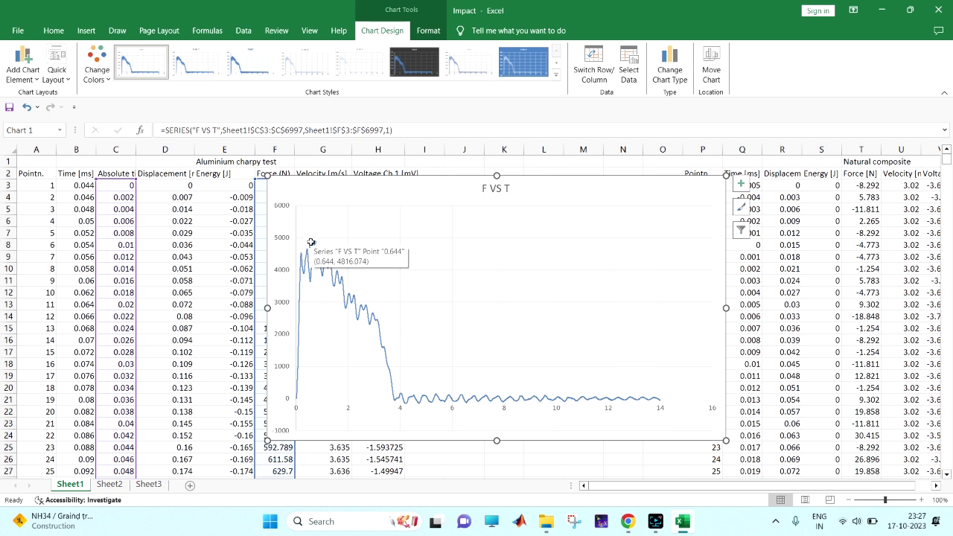
left_click(311, 243)
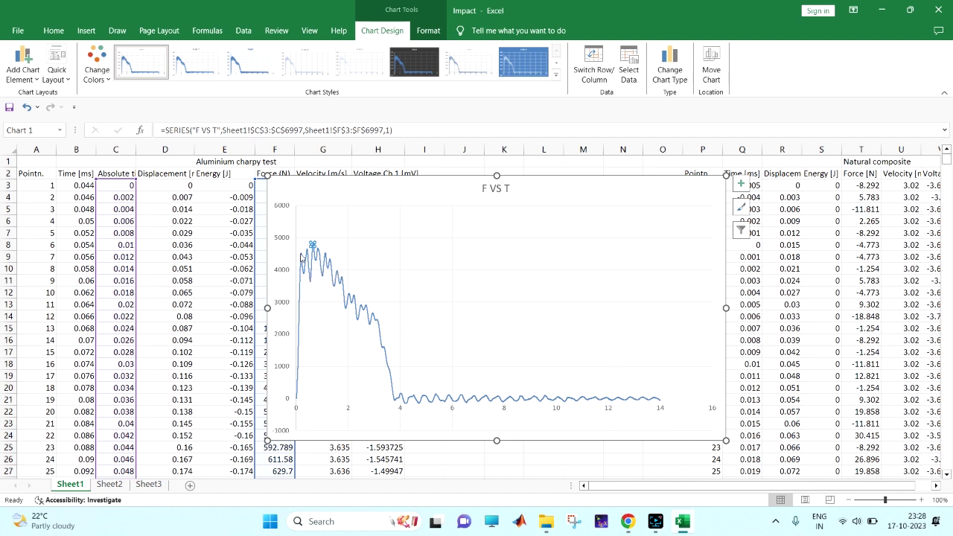
left_click(300, 254)
left_click(396, 402)
left_click(661, 404)
left_click(394, 400)
Move the aluminium chart left and down, then bring the Natural composite columns into view
left_click_drag(564, 198, 408, 242)
scroll(310, 351, "down", 1)
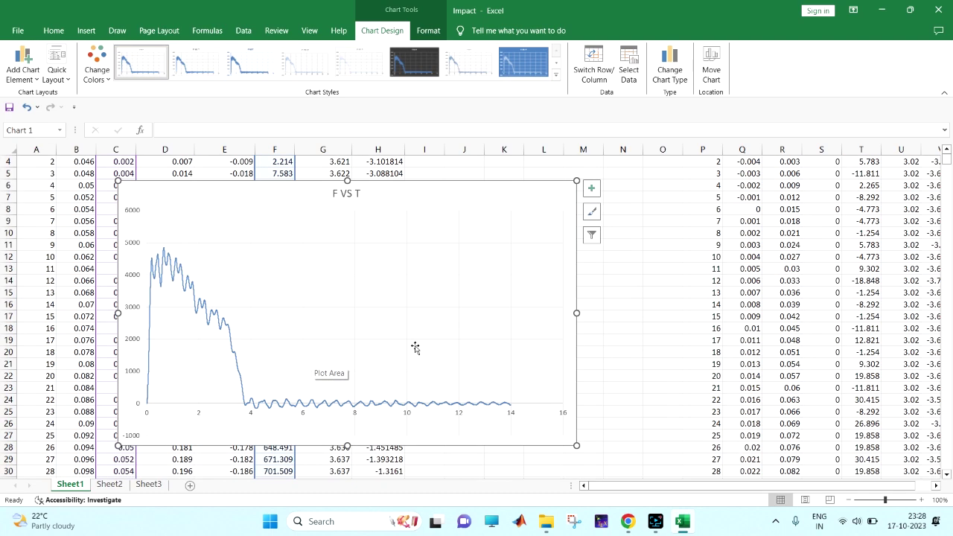
scroll(606, 335, "up", 1)
left_click_drag(743, 487, 757, 489)
left_click(911, 221)
key("Right")
key("Right")
key("Right")
key("Right")
key("Right")
key("Right")
key("Right")
key("Right")
key("Right")
key("Right")
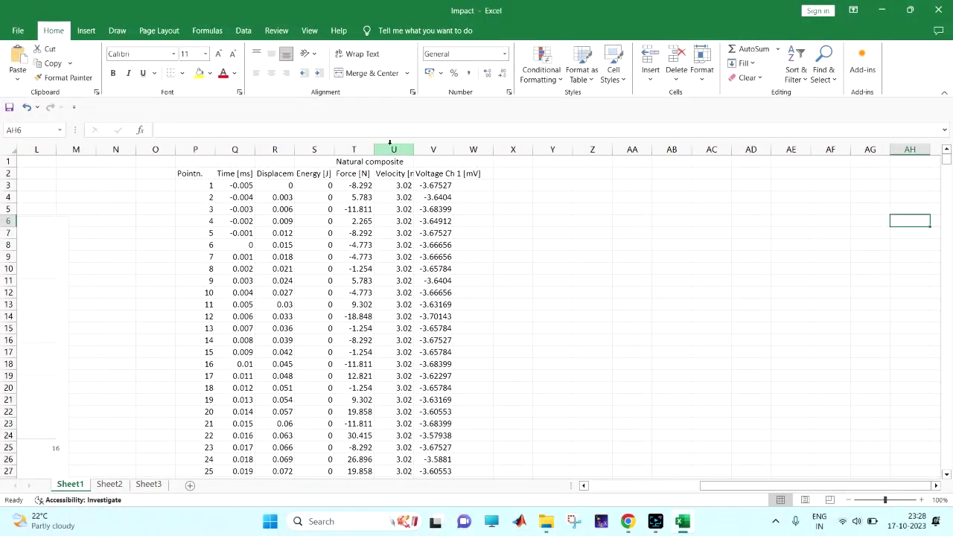
Autofit natural composite columns R through T to fit their headers
double_click(296, 150)
left_click_drag(352, 146, 455, 148)
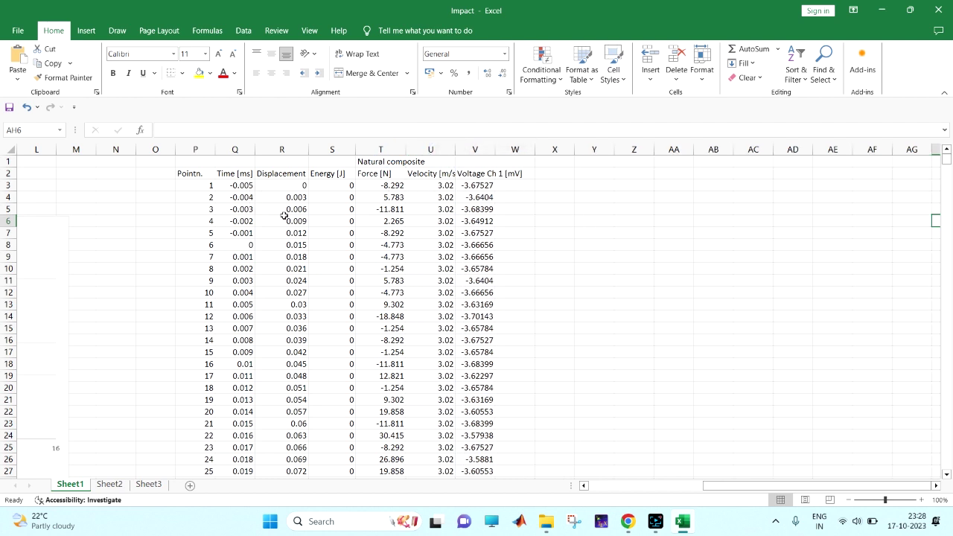
left_click(282, 149)
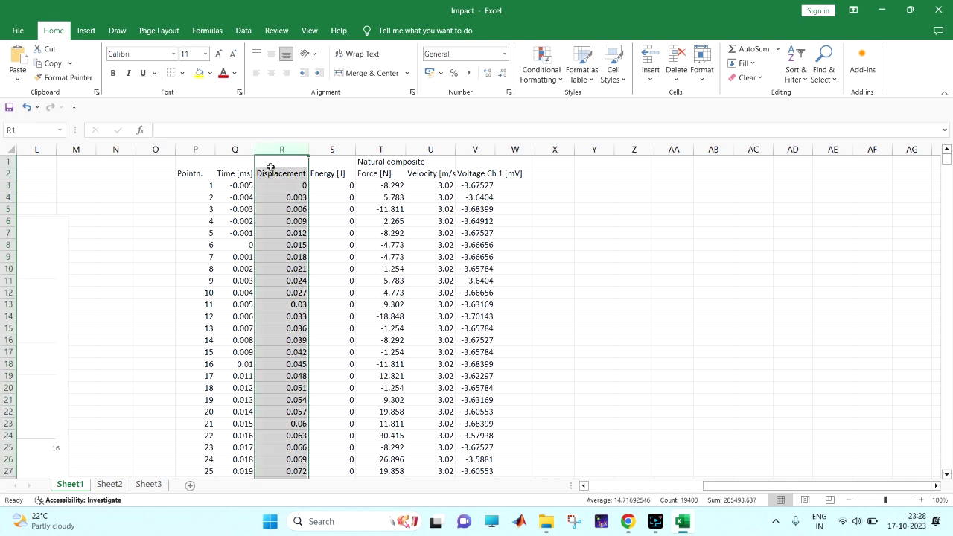
left_click(546, 233)
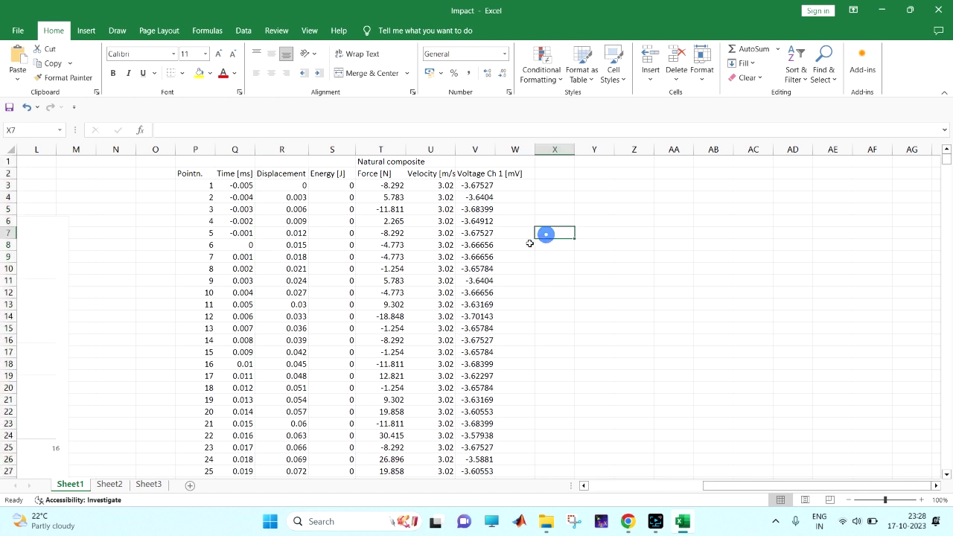
Delete the negative-time rows Q3:V7, shifting cells up so time starts at 0
left_click_drag(228, 186, 463, 229)
right_click(450, 227)
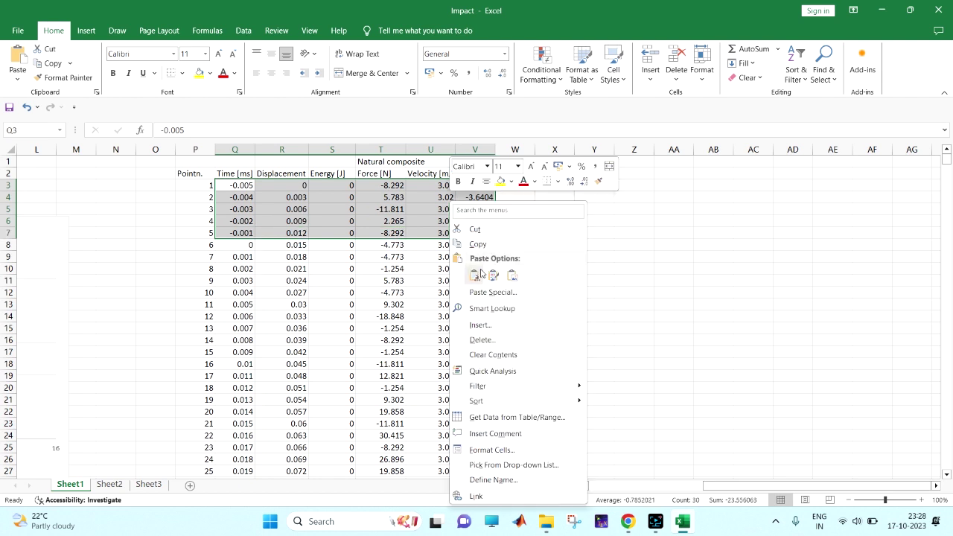
left_click(481, 339)
left_click(472, 344)
left_click(479, 357)
left_click(464, 398)
left_click(592, 303)
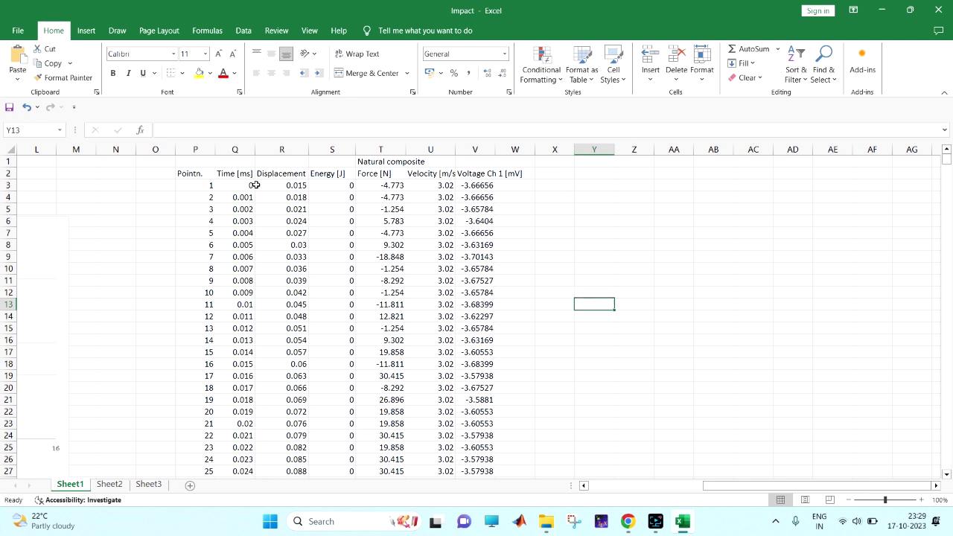
left_click(242, 184)
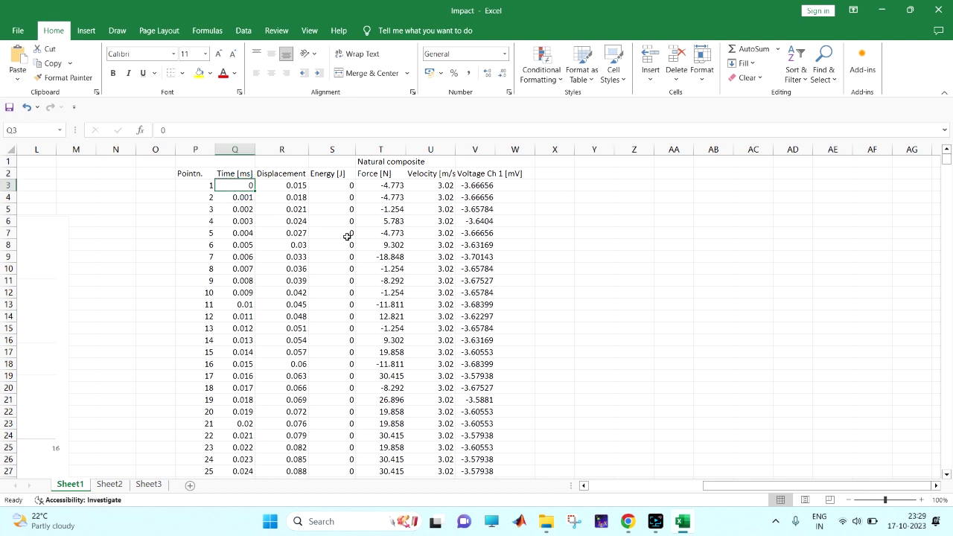
scroll(347, 211, "down", 7)
scroll(357, 357, "up", 7)
Insert an empty scatter chart and place it right of the data
left_click(581, 175)
left_click(87, 31)
left_click(378, 78)
left_click(419, 147)
left_click_drag(459, 257, 698, 236)
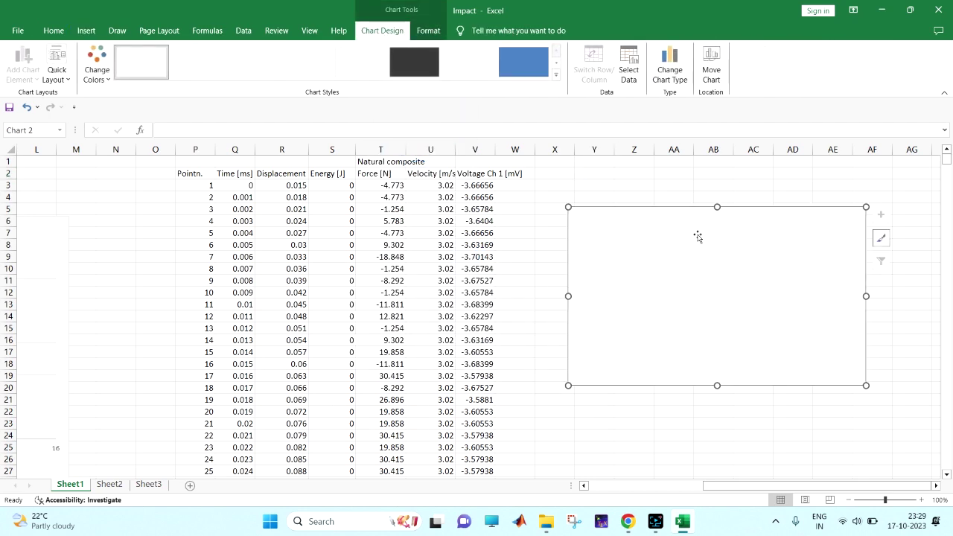
Start a new chart series named 'F vs T'
right_click(621, 257)
left_click(664, 357)
left_click(611, 172)
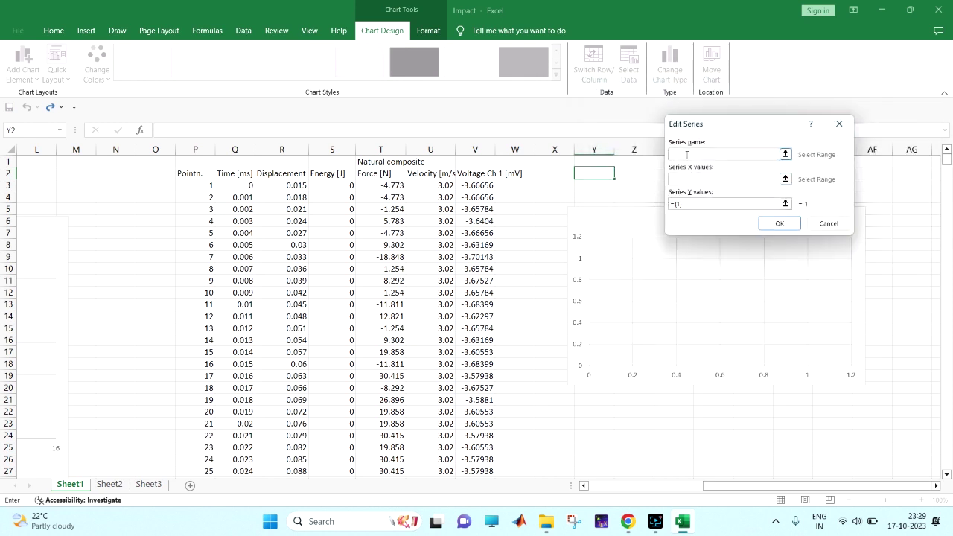
type("F vs T")
left_click(699, 180)
Set its X values to Time Q3:Q19396 and Y values to Force T3:T19396
left_click(236, 186)
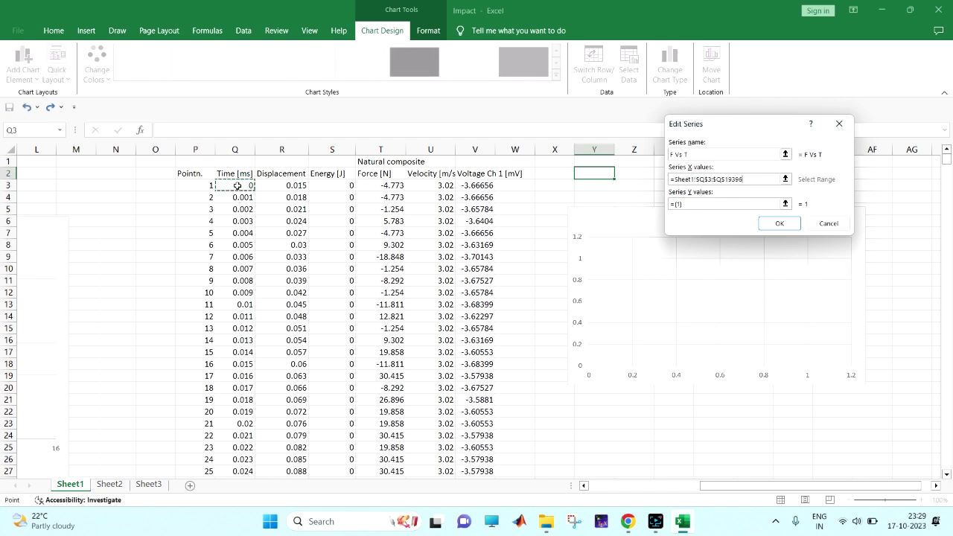
key("ctrl+shift+Down")
left_click(688, 205)
key("BackSpace")
key("BackSpace")
key("BackSpace")
key("BackSpace")
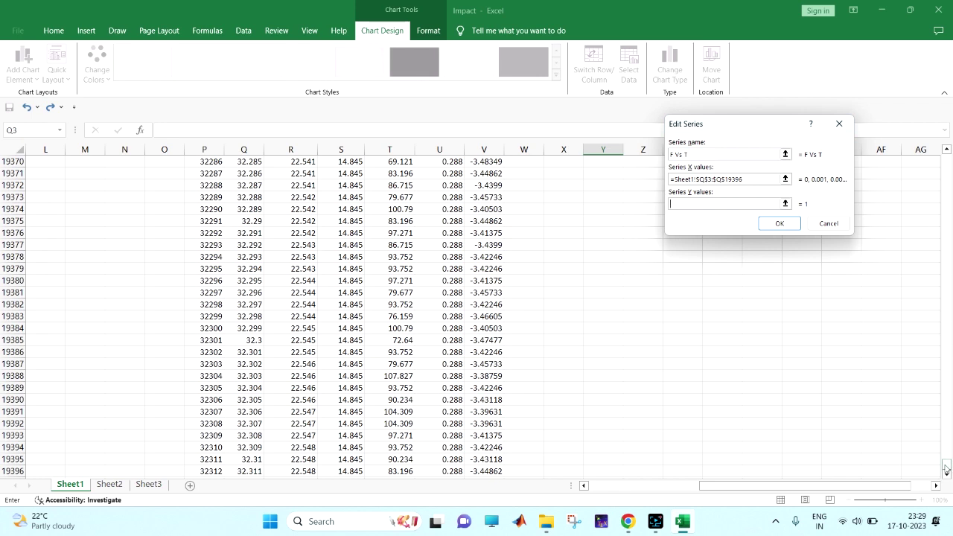
left_click_drag(945, 466, 946, 158)
left_click(389, 186)
key("ctrl+shift+Down")
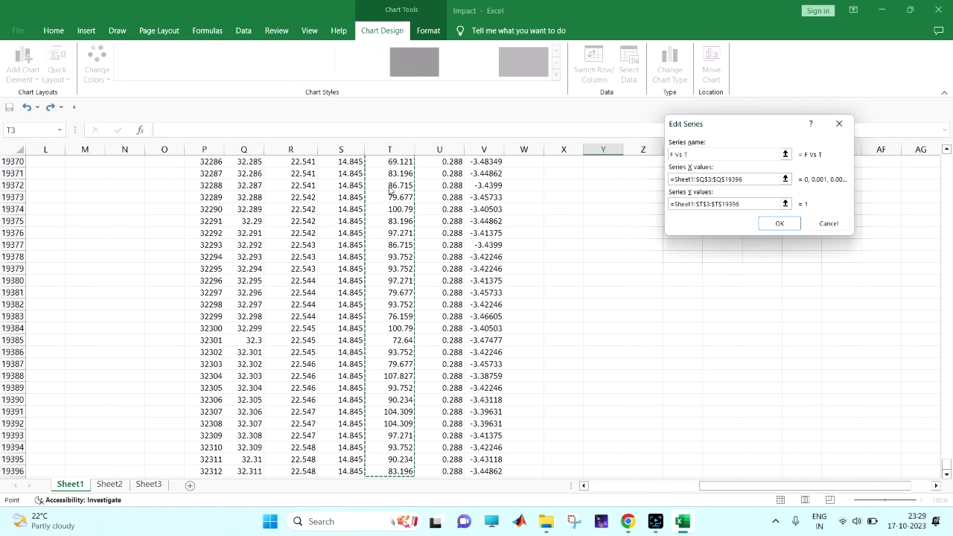
key("Return")
left_click(856, 262)
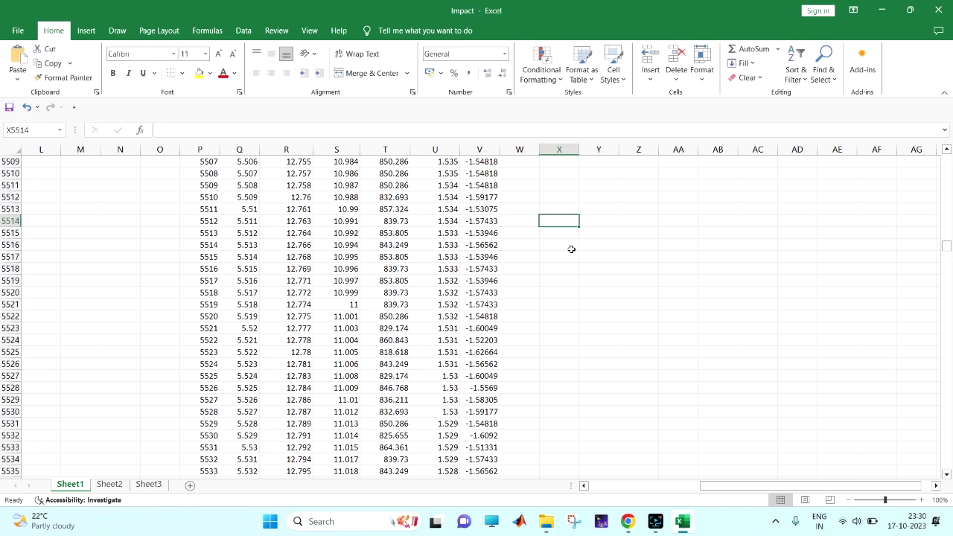
Scroll back to row 1 of the natural composite table beside the rendered F Vs T chart
left_click_drag(945, 246, 936, 152)
scroll(762, 397, "down", 1)
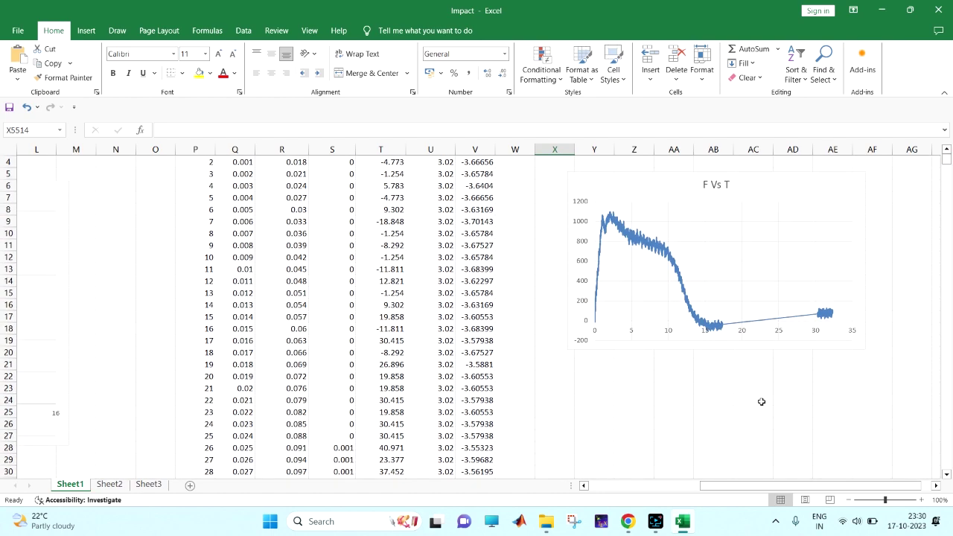
scroll(758, 376, "up", 1)
scroll(757, 376, "up", 1)
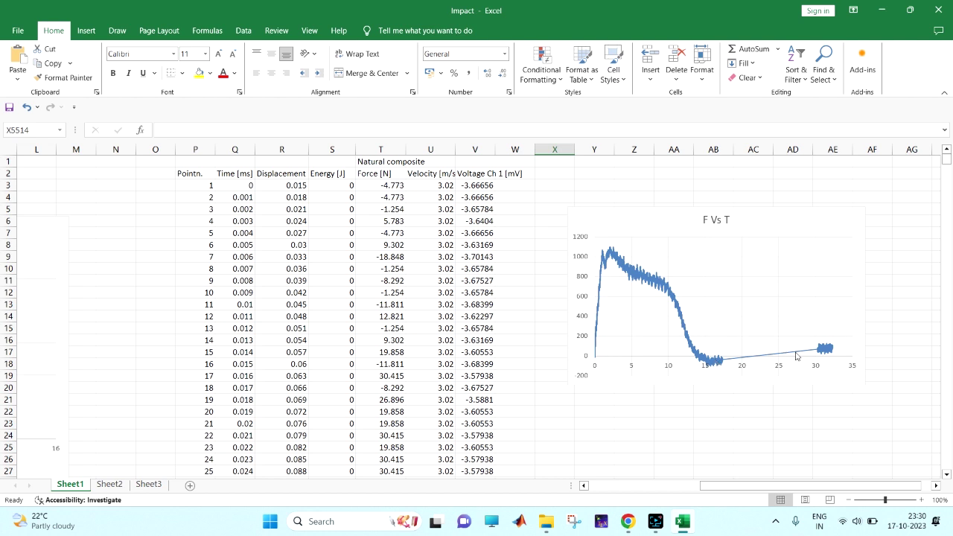
Enlarge the natural composite F Vs T chart rightward and inspect its peak near 1050 N
left_click(838, 371)
left_click_drag(866, 385, 945, 432)
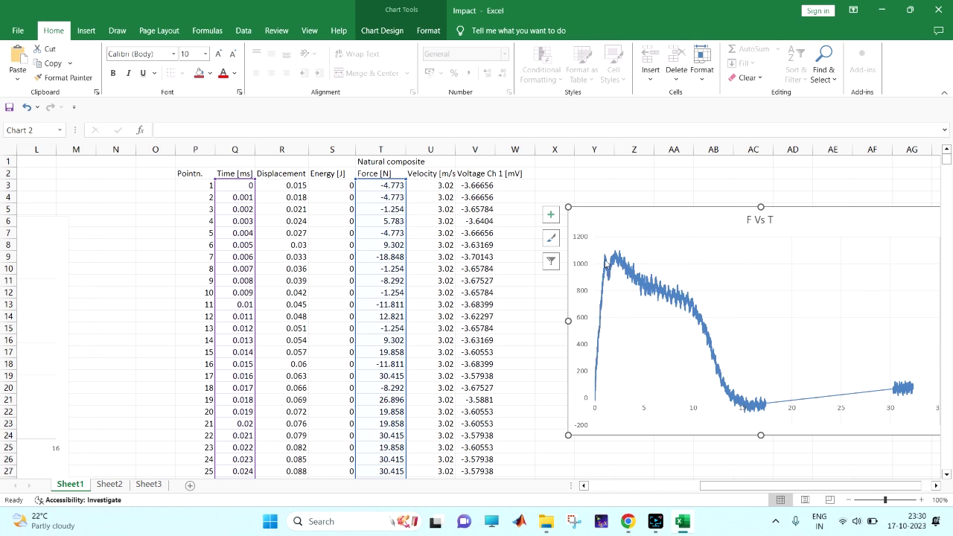
mouse_move(605, 264)
left_click(606, 256)
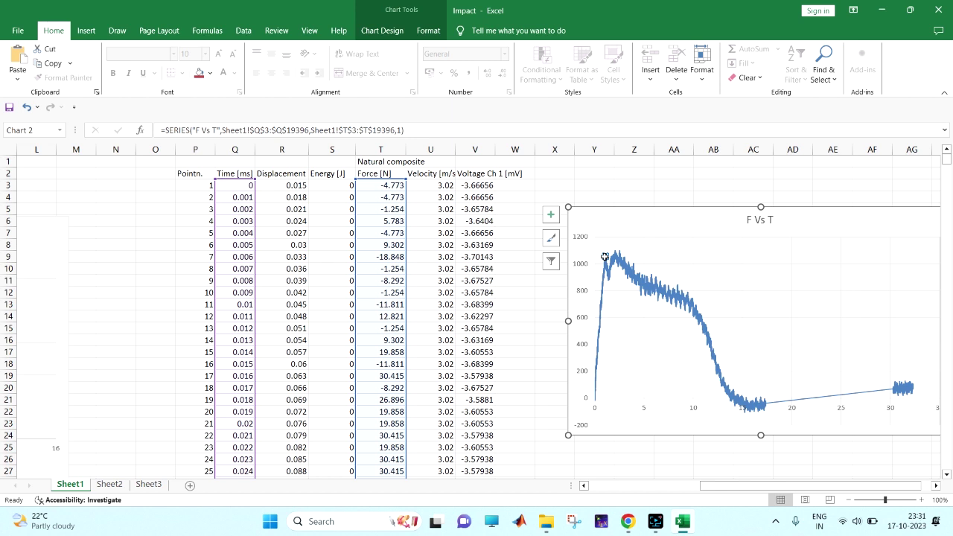
left_click(606, 256)
left_click(606, 258)
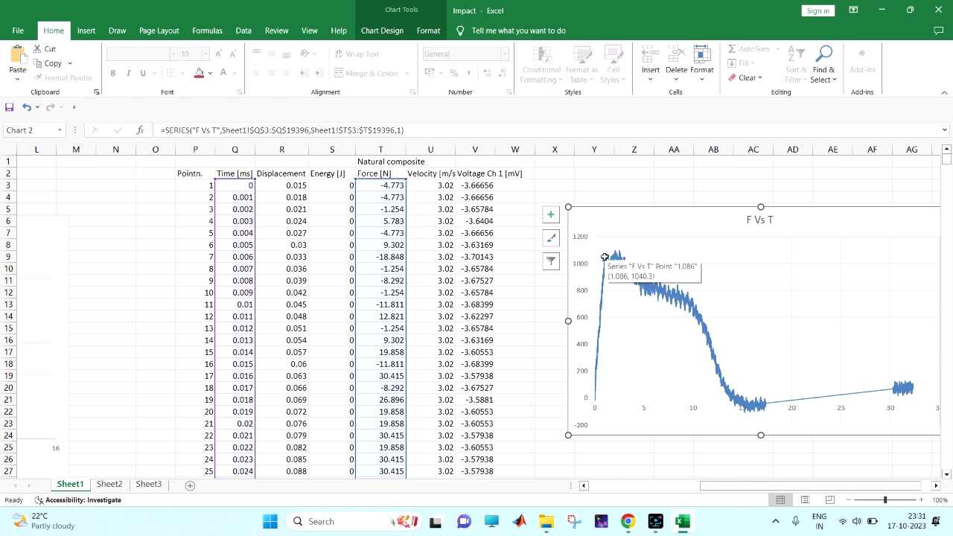
left_click(618, 292)
left_click(608, 278)
left_click(607, 280)
left_click(609, 278)
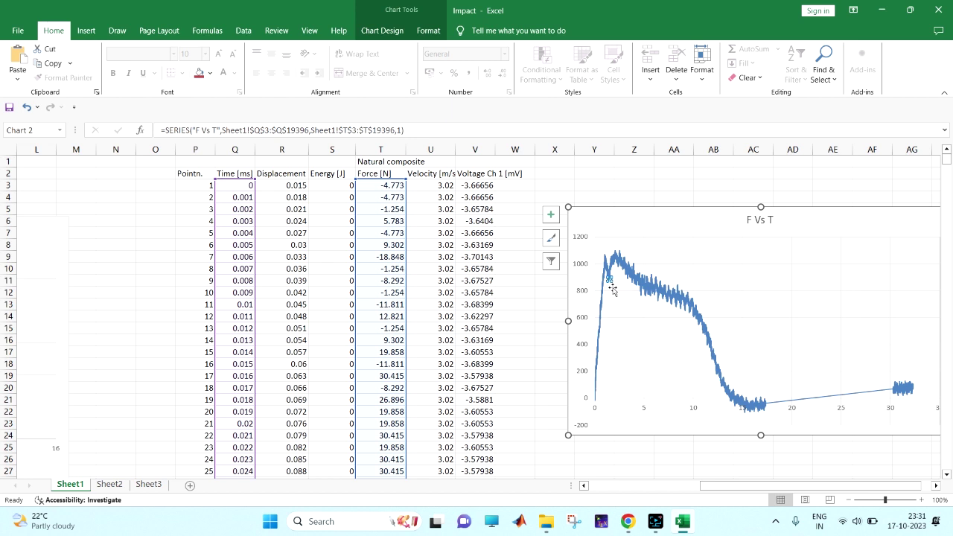
mouse_move(609, 279)
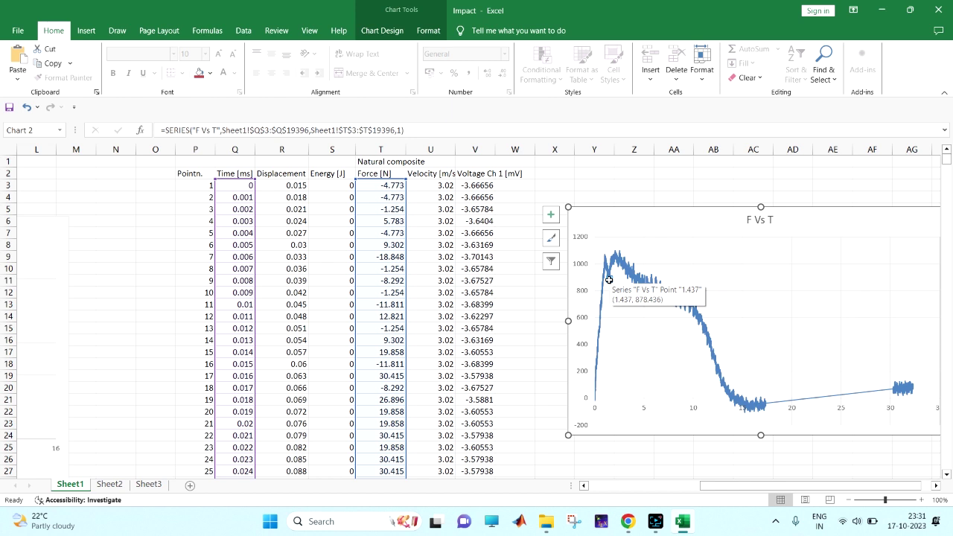
left_click(609, 279)
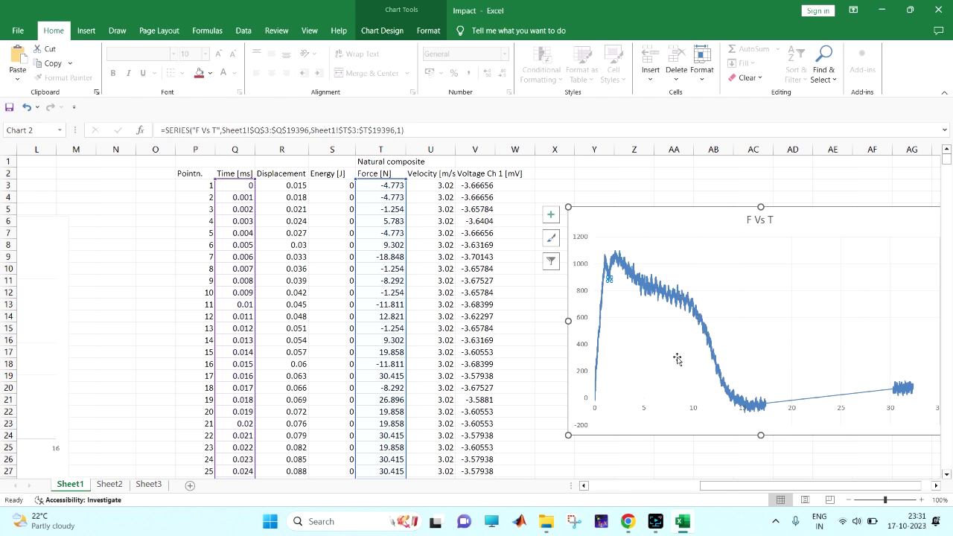
Check the natural composite data runs down to row 19396
scroll(676, 359, "down", 1)
scroll(676, 361, "down", 2)
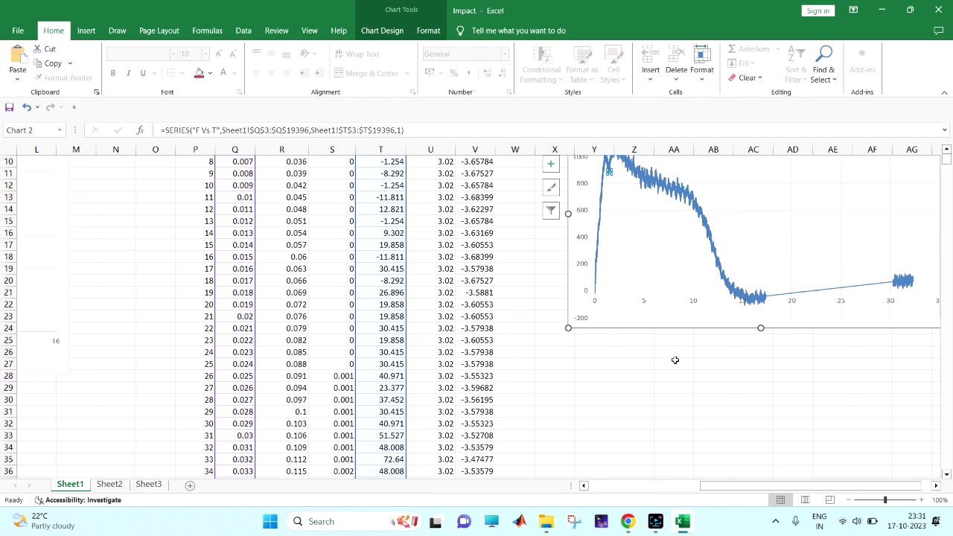
scroll(667, 380, "up", 2)
scroll(667, 380, "down", 2)
scroll(667, 380, "up", 2)
scroll(667, 379, "down", 2)
left_click(598, 367)
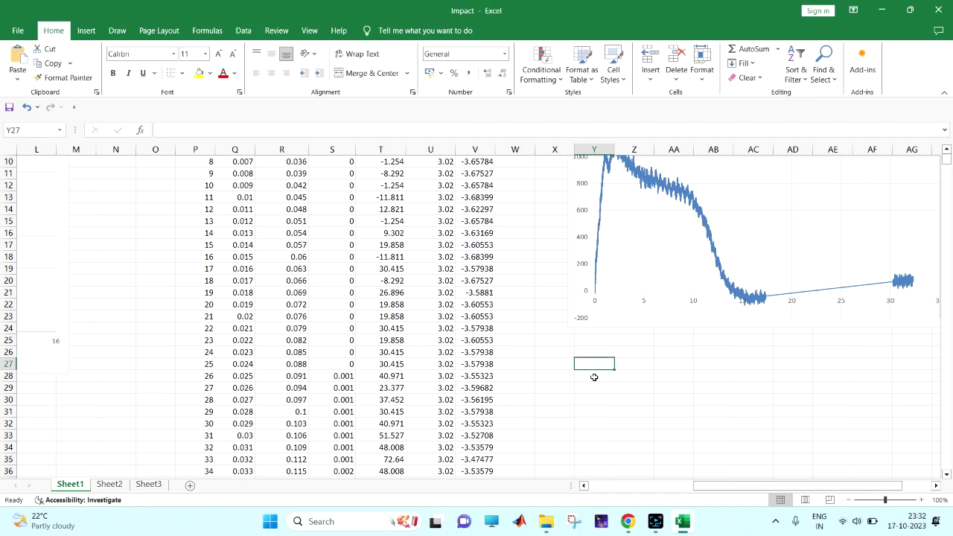
scroll(594, 378, "up", 3)
scroll(594, 377, "down", 3)
Insert a new scatter chart
left_click(84, 31)
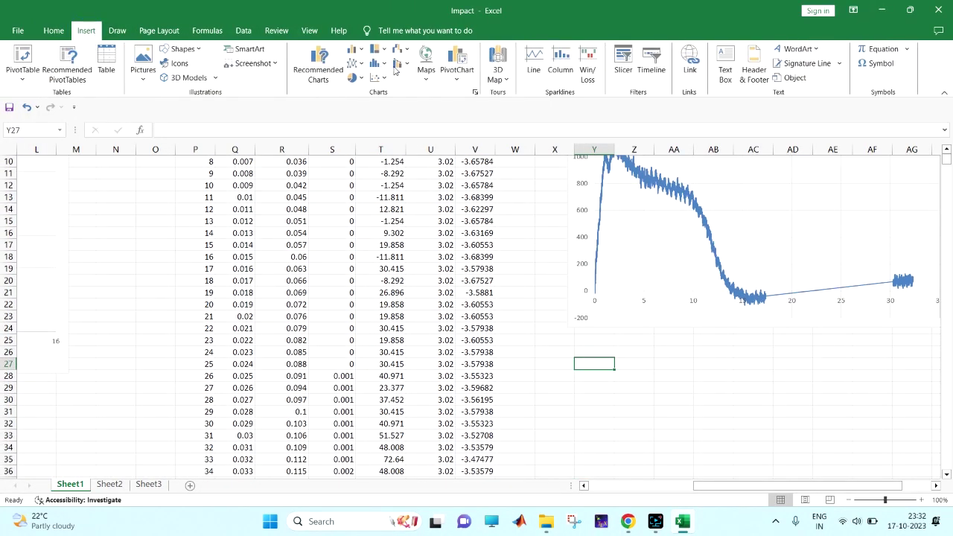
left_click(398, 66)
left_click(421, 151)
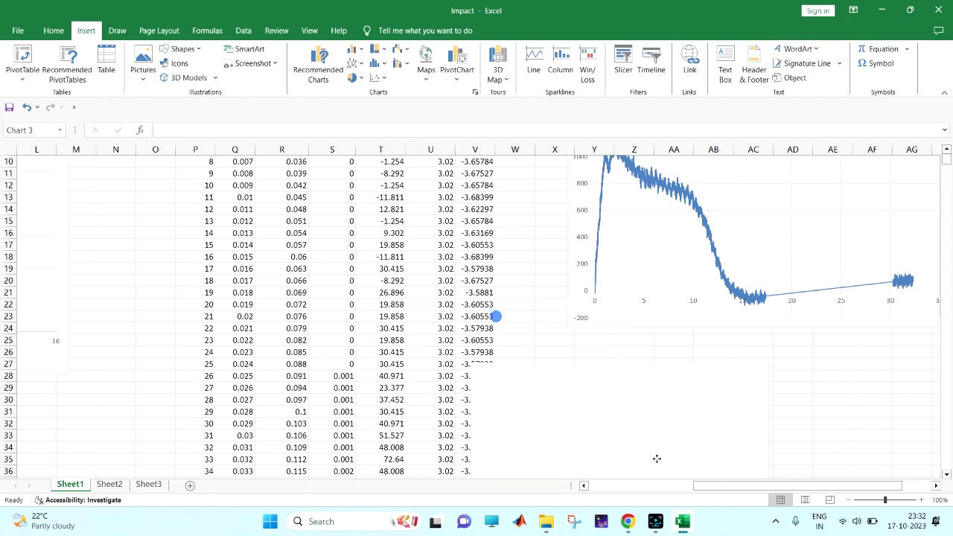
scroll(671, 464, "down", 1)
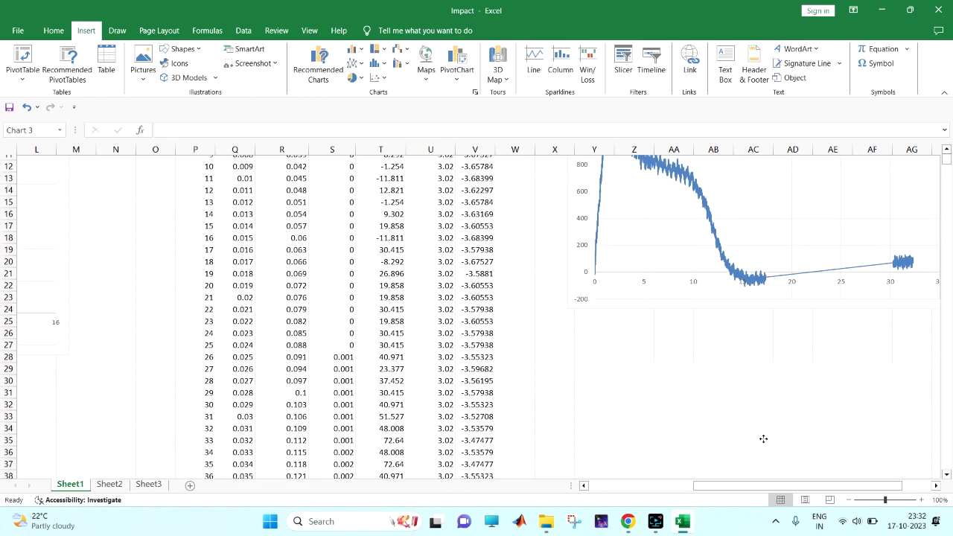
Add a new series named F Vs D to the chart
right_click(639, 391)
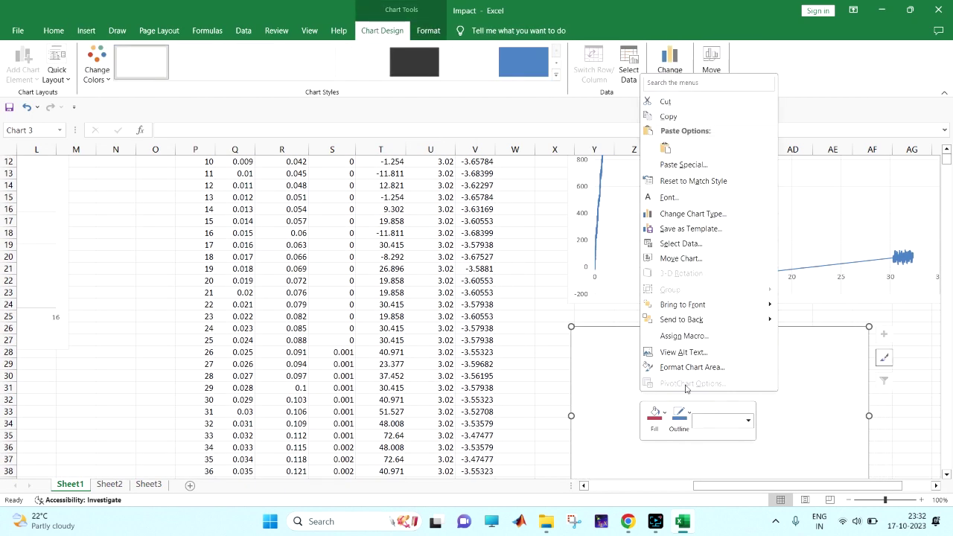
left_click(680, 243)
left_click(613, 173)
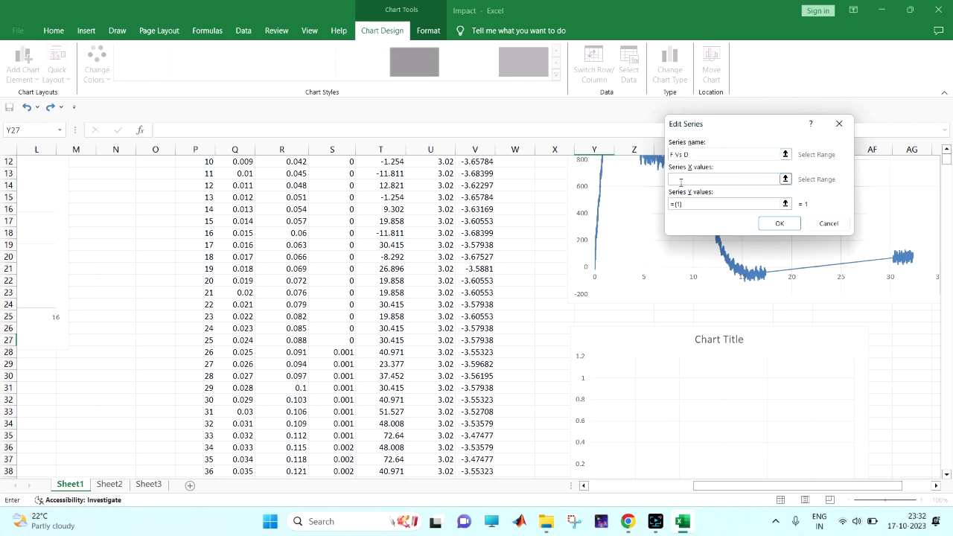
left_click(679, 181)
Set X values to Displacement R3:R19396 and Y values to Force T3:T19396
scroll(457, 244, "up", 4)
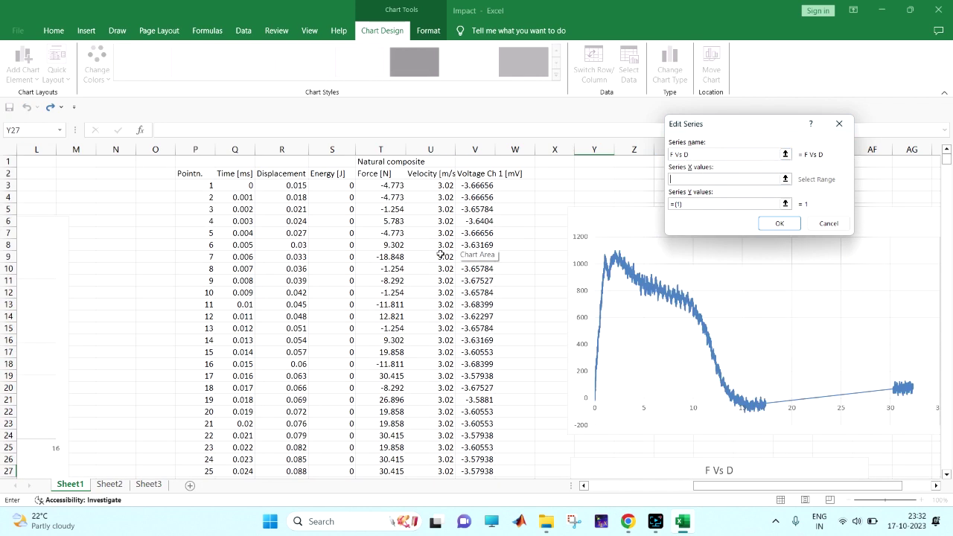
left_click(286, 185)
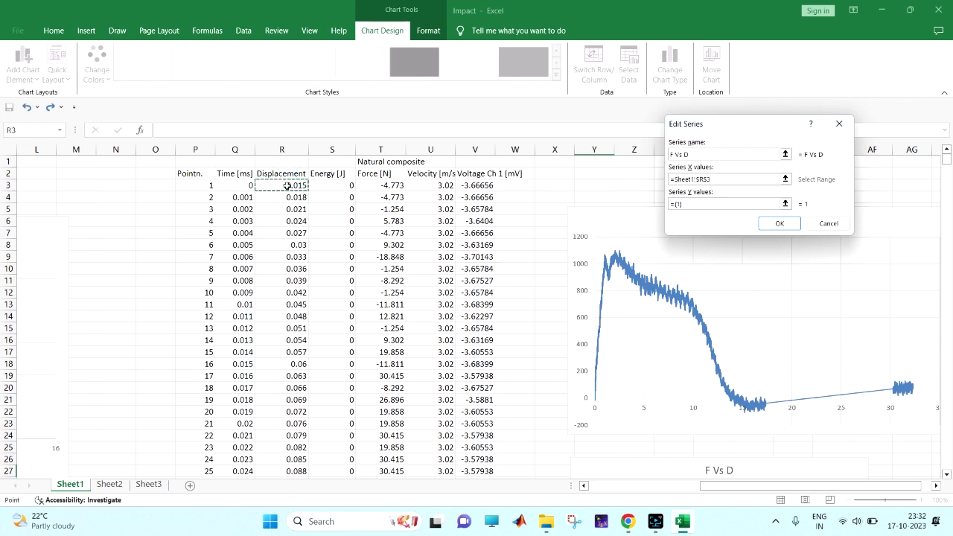
key("ctrl+shift+Down")
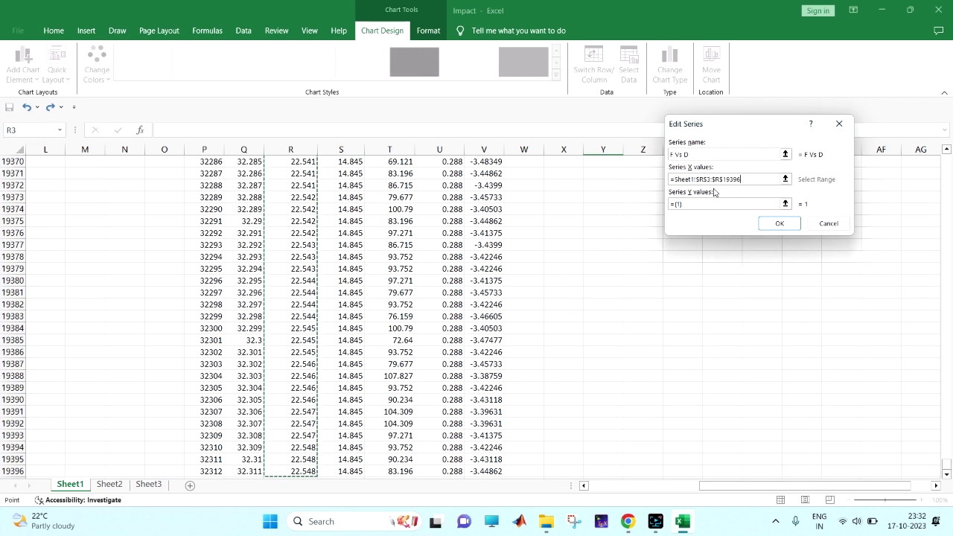
left_click_drag(693, 204, 668, 206)
key("BackSpace")
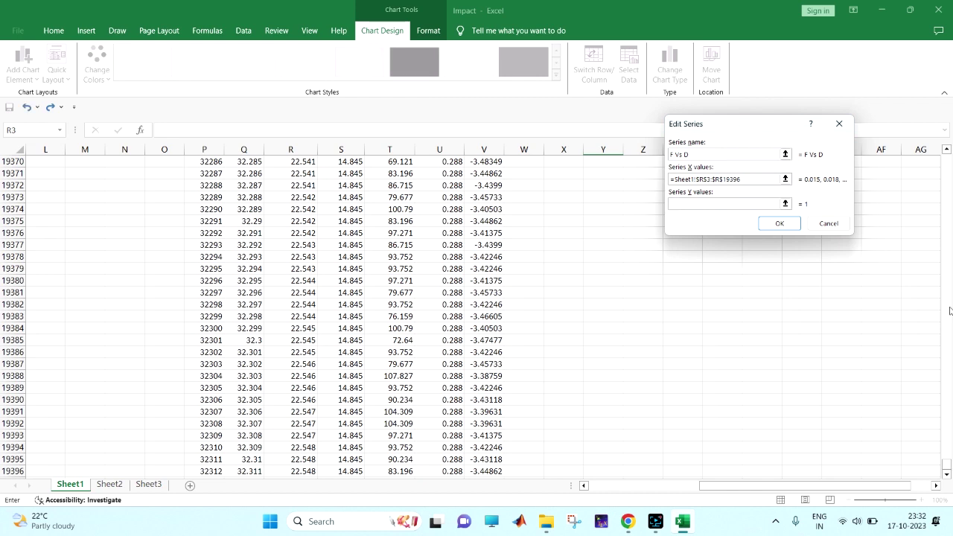
left_click_drag(947, 463, 947, 158)
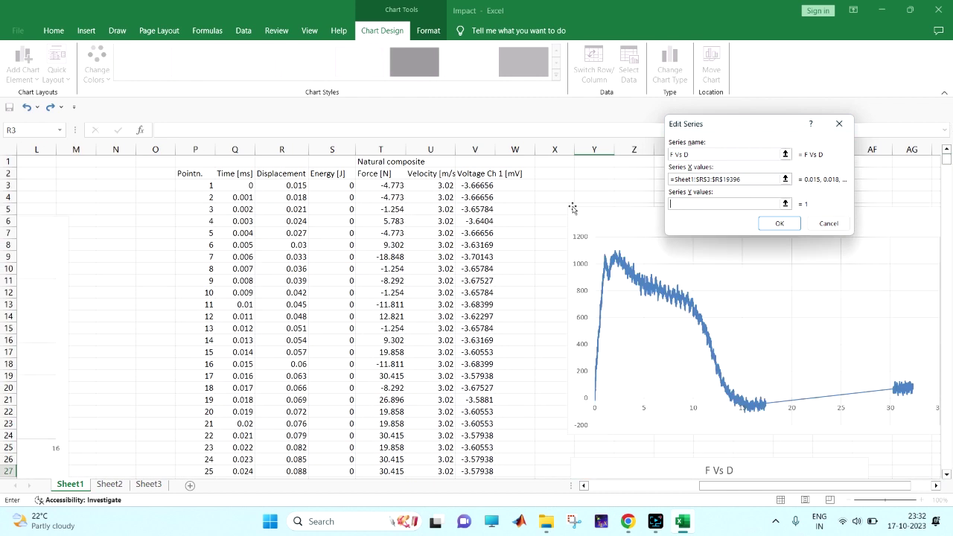
left_click(384, 186)
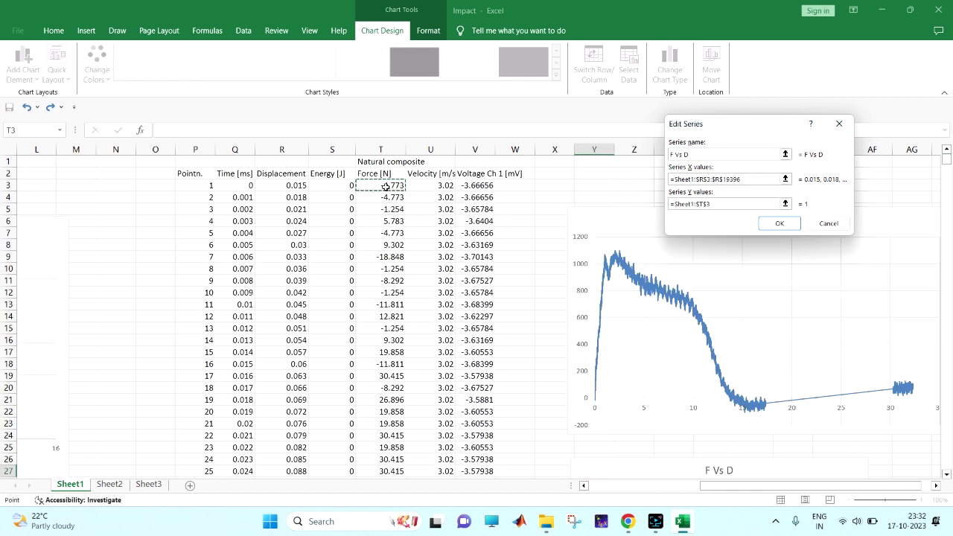
key("ctrl+shift+Down")
key("Return")
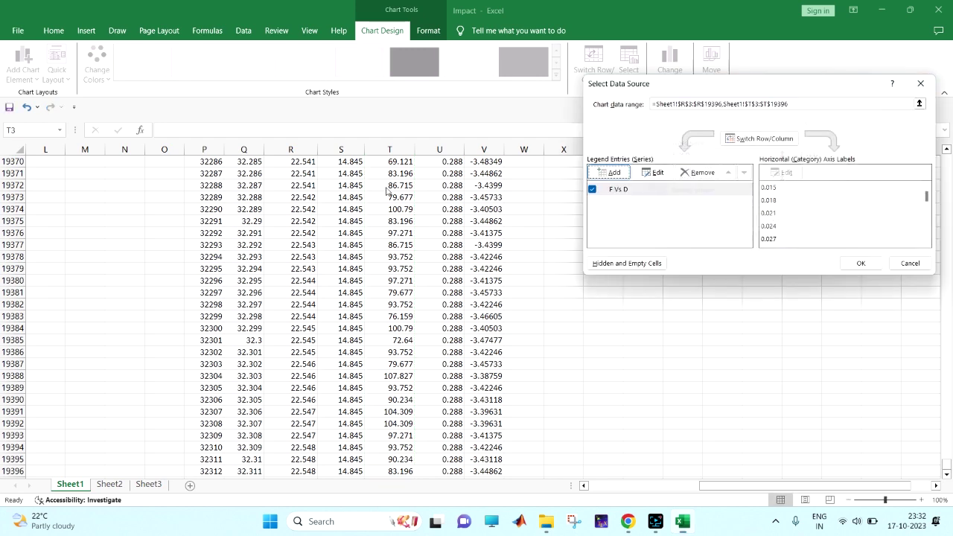
left_click(856, 264)
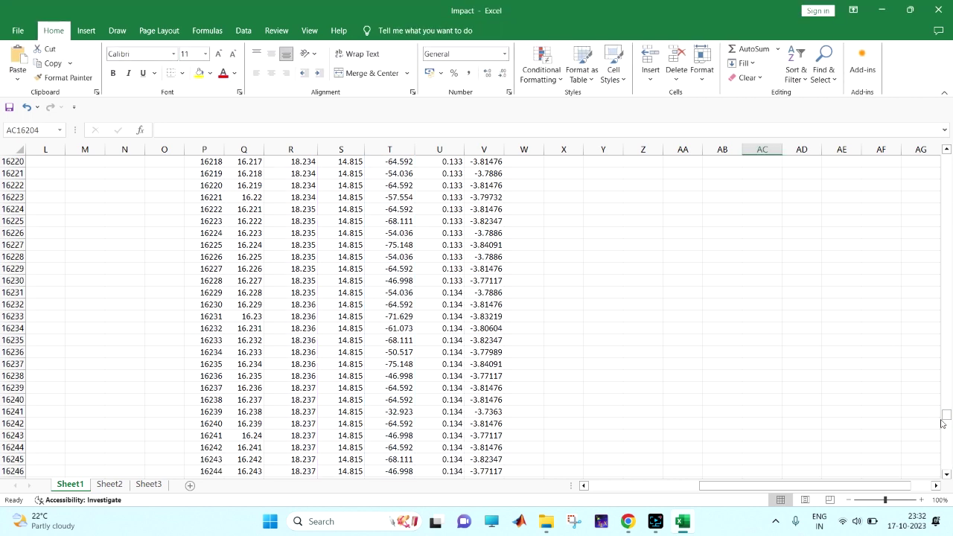
left_click_drag(944, 421, 947, 154)
scroll(704, 307, "down", 3)
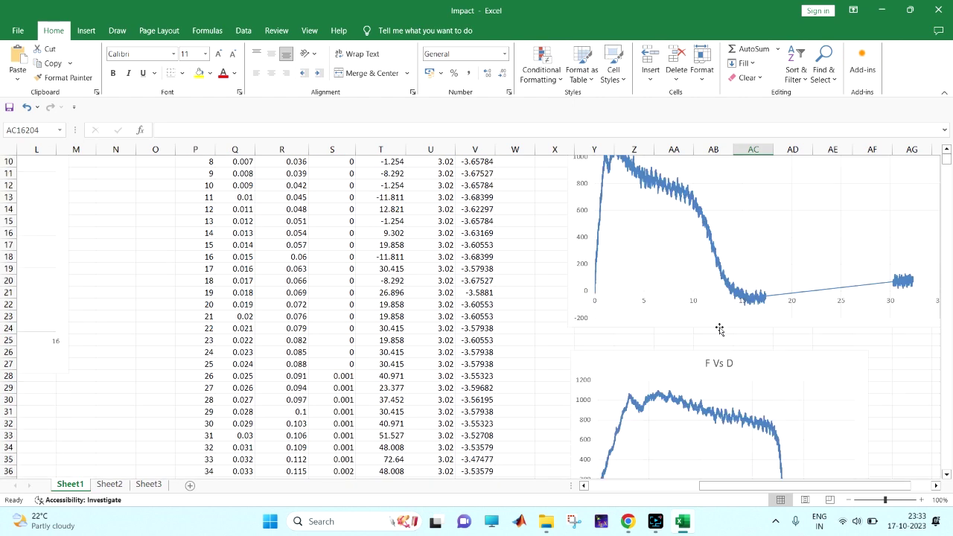
scroll(719, 330, "down", 4)
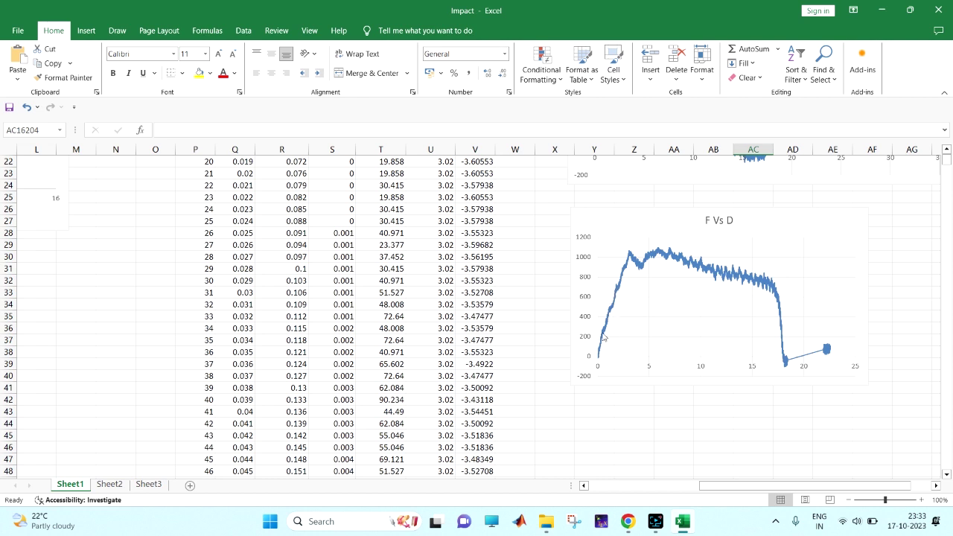
mouse_move(611, 318)
scroll(777, 374, "up", 1)
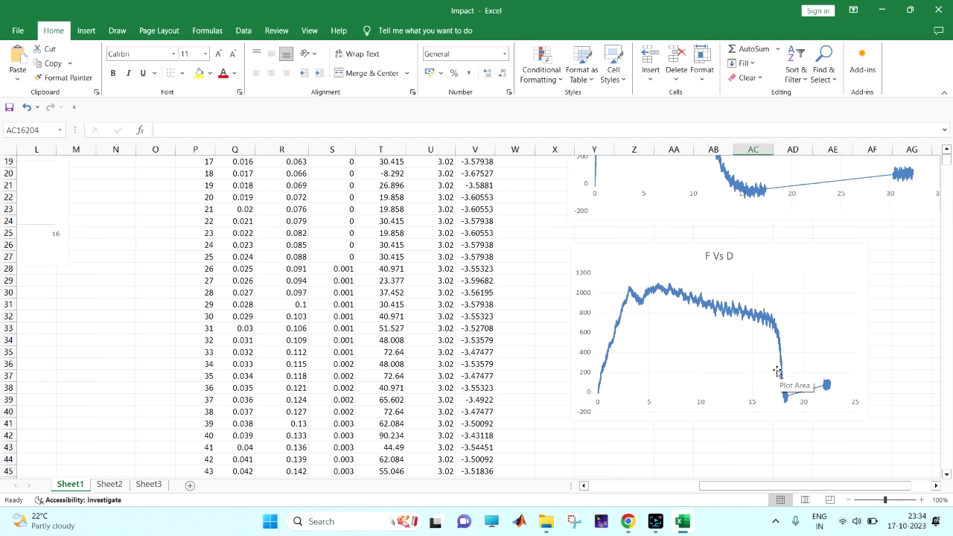
scroll(730, 341, "down", 3)
left_click(606, 341)
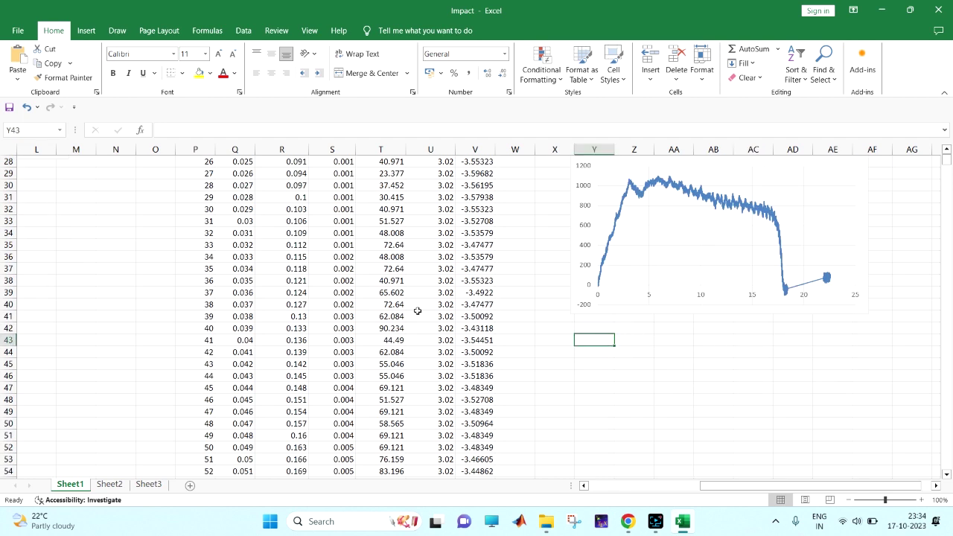
scroll(360, 259, "up", 3)
scroll(361, 259, "down", 3)
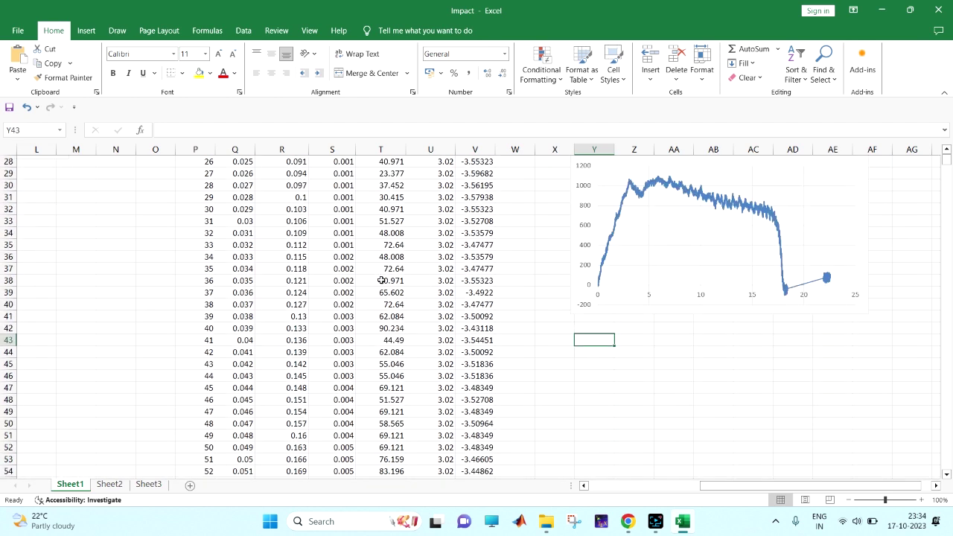
Insert a blank scatter chart and move it below the F Vs D chart
left_click(86, 31)
left_click(380, 78)
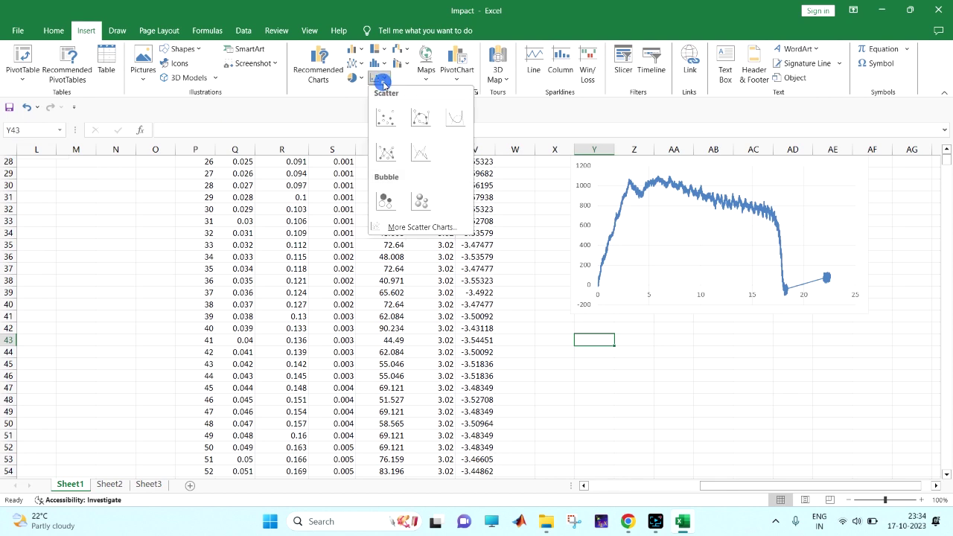
left_click(420, 153)
left_click_drag(560, 347, 797, 454)
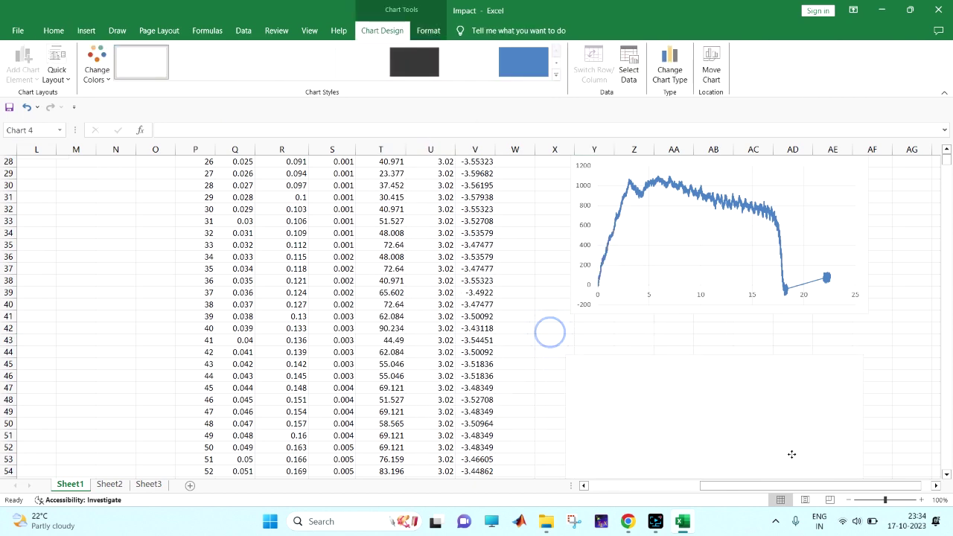
Add a new series named E Vs T with X values Time Q3:Q19396
right_click(634, 387)
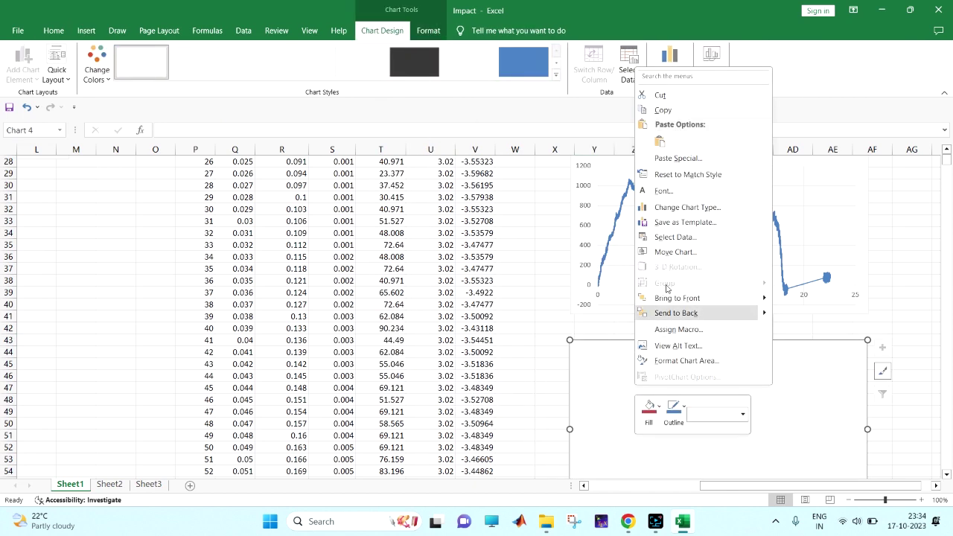
left_click(665, 238)
left_click(611, 172)
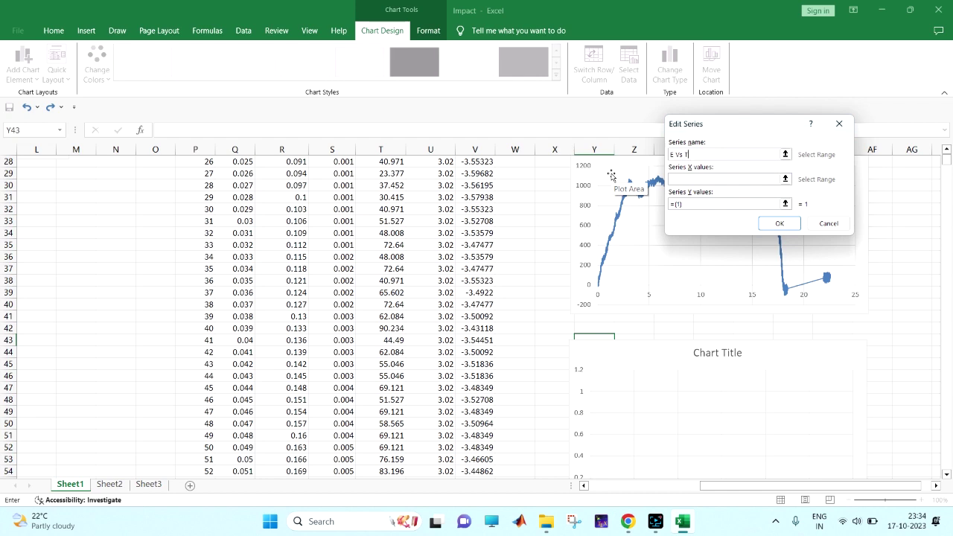
left_click(708, 179)
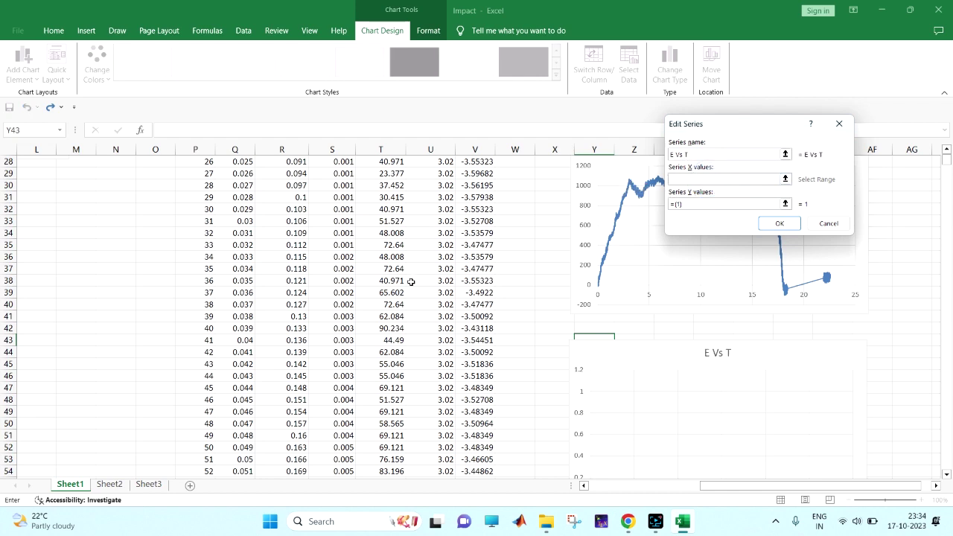
scroll(388, 317, "up", 2)
scroll(388, 318, "up", 7)
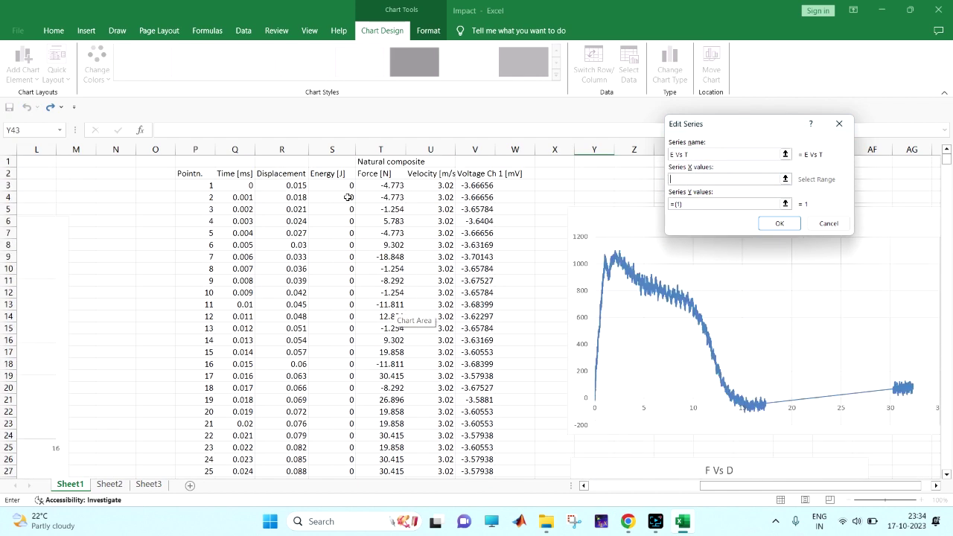
left_click(243, 192)
left_click(243, 186)
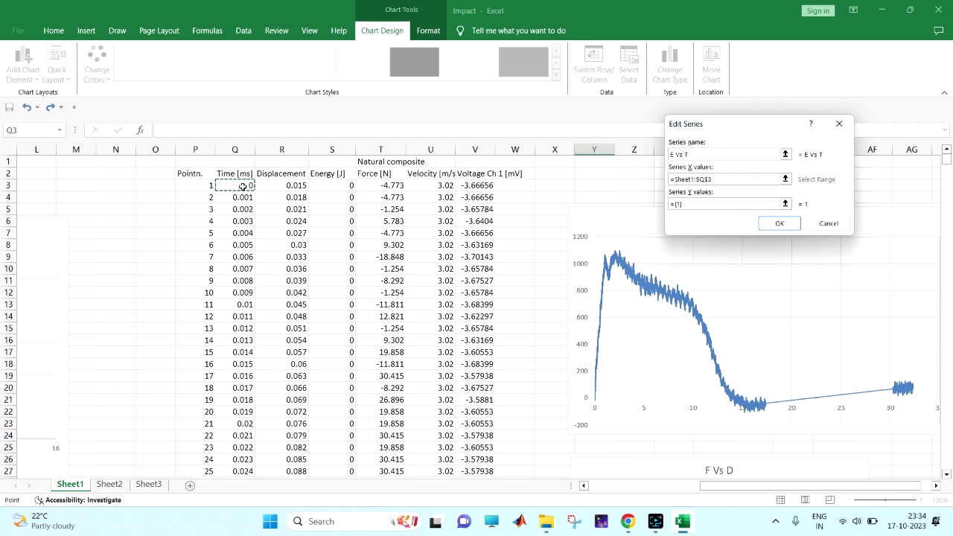
type(":$Q$19396")
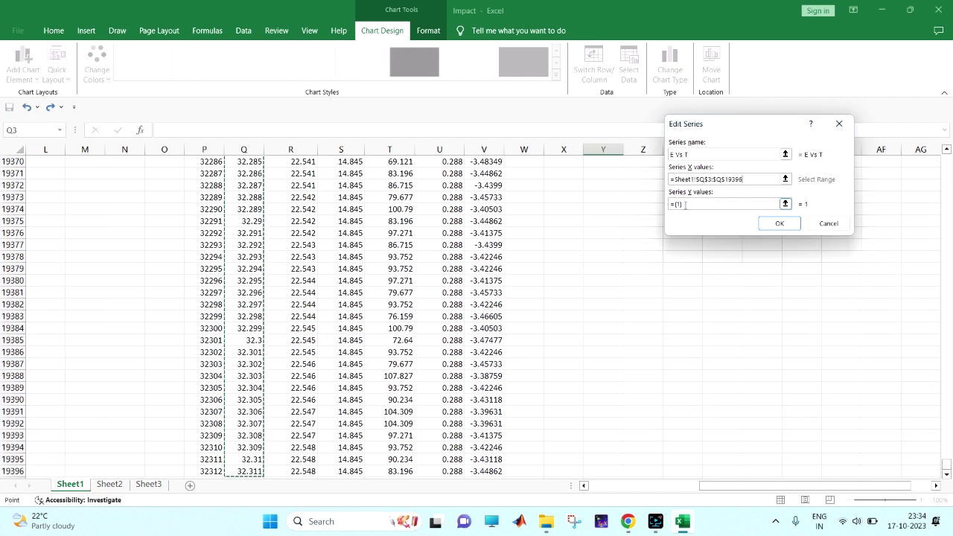
Set the series Y values to Energy S3:S19396 and apply the data to the chart
left_click(684, 204)
key("BackSpace")
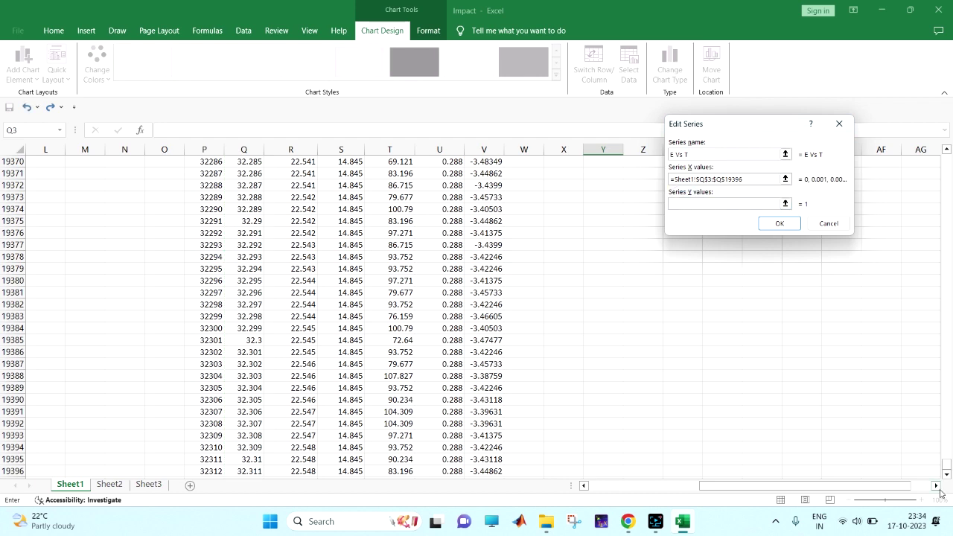
left_click_drag(948, 465, 946, 158)
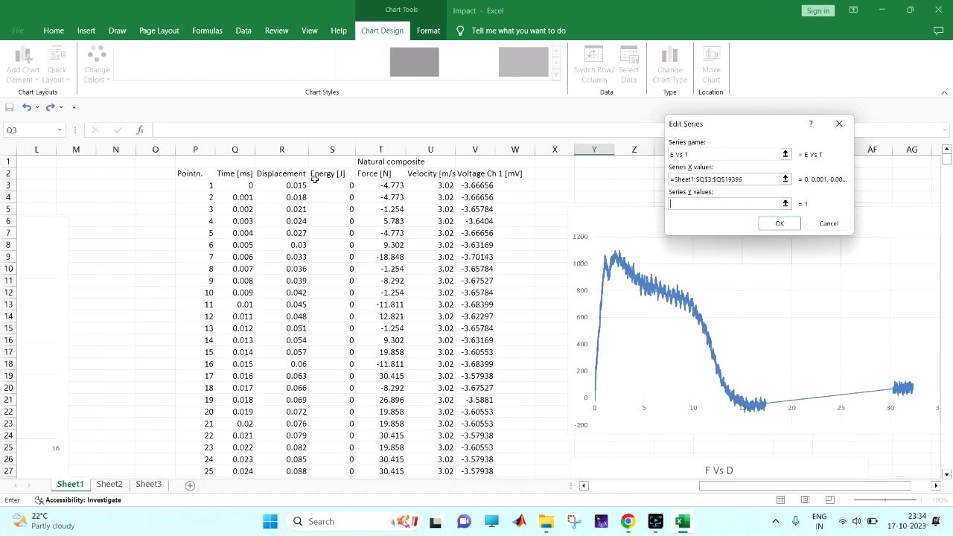
left_click(336, 185)
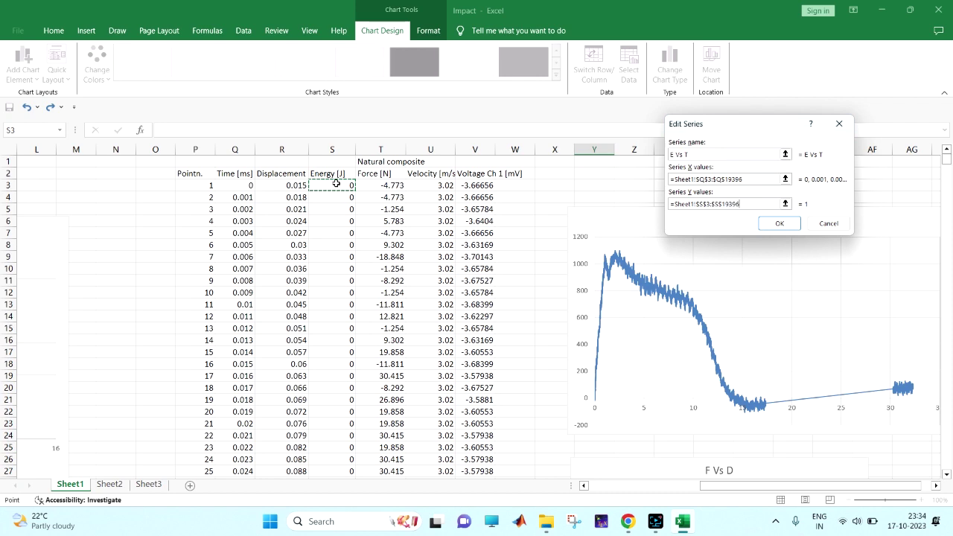
key("ctrl+shift+Down")
key("Return")
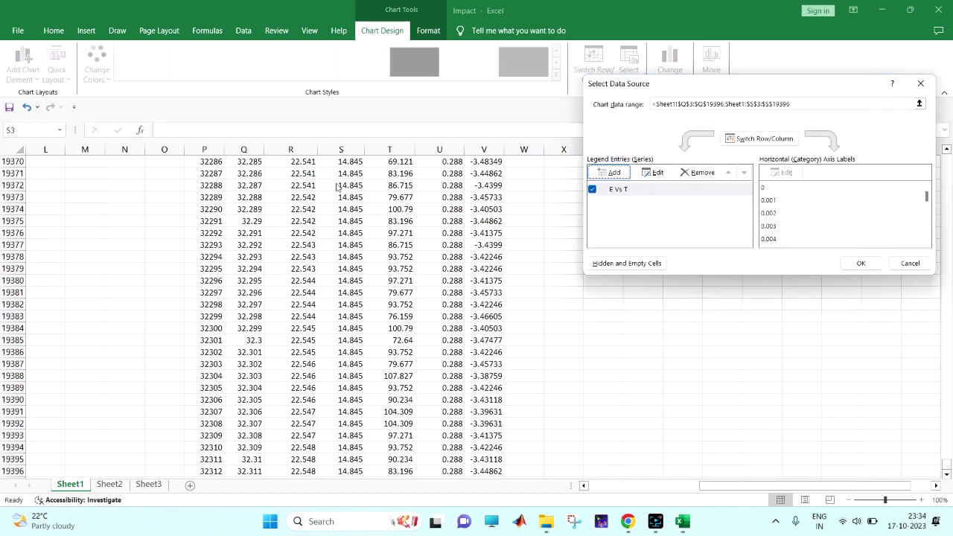
left_click(861, 262)
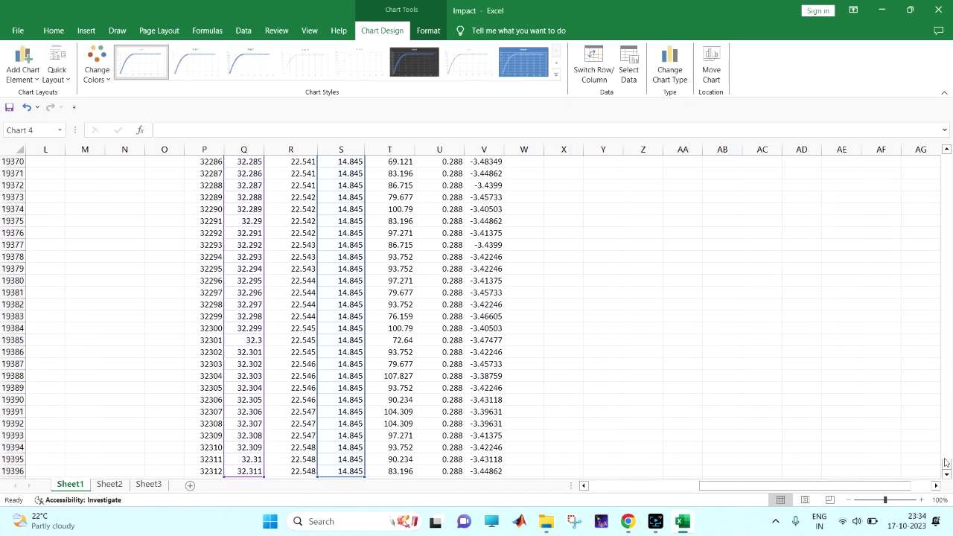
left_click_drag(946, 463, 935, 152)
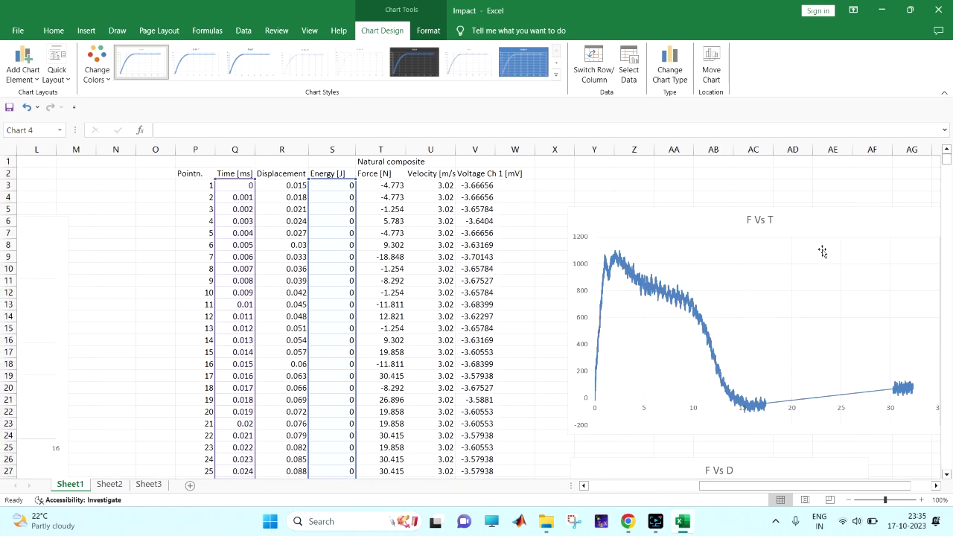
scroll(819, 253, "down", 12)
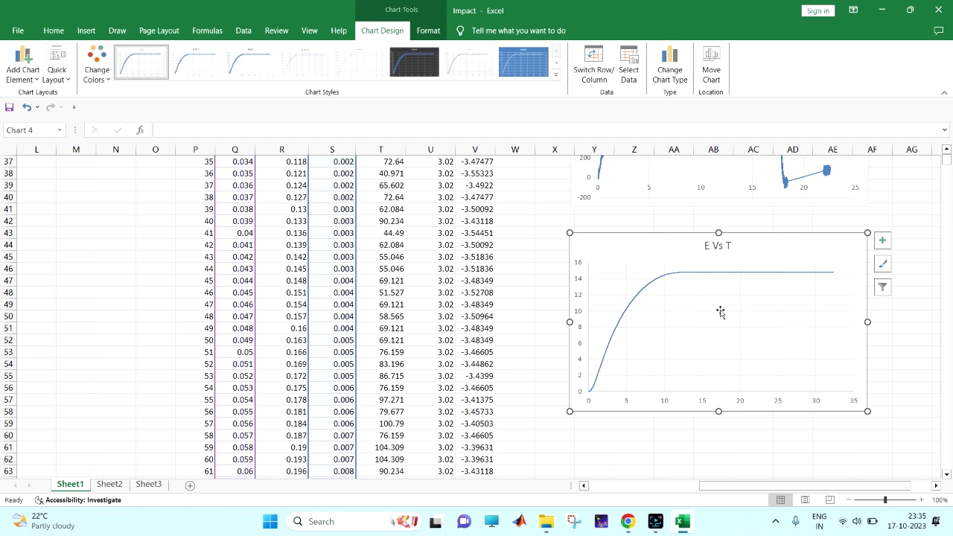
scroll(683, 360, "up", 1)
scroll(683, 360, "up", 11)
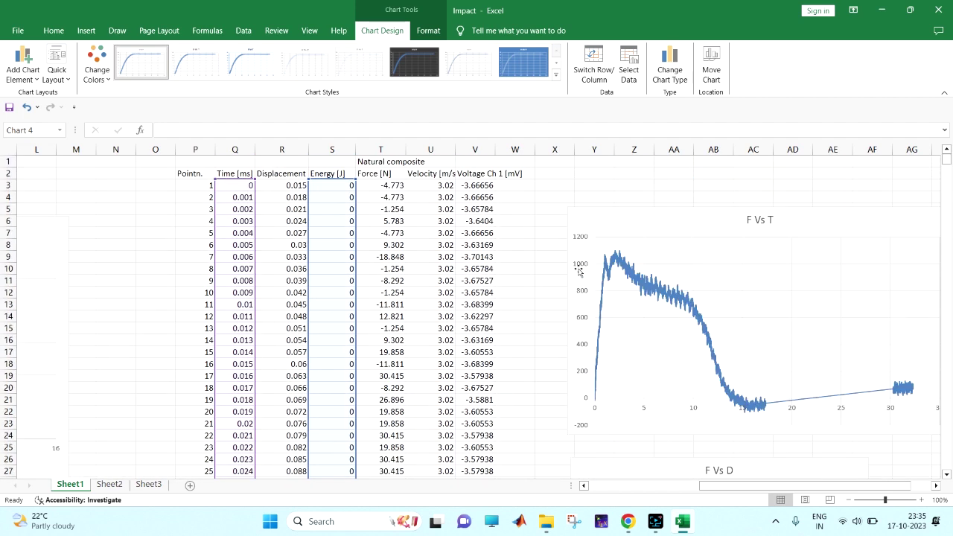
left_click(552, 190)
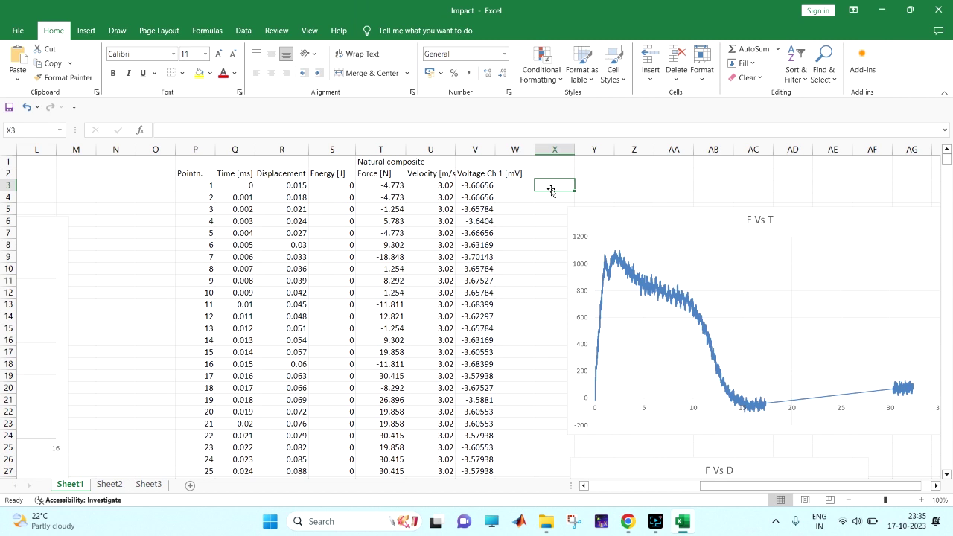